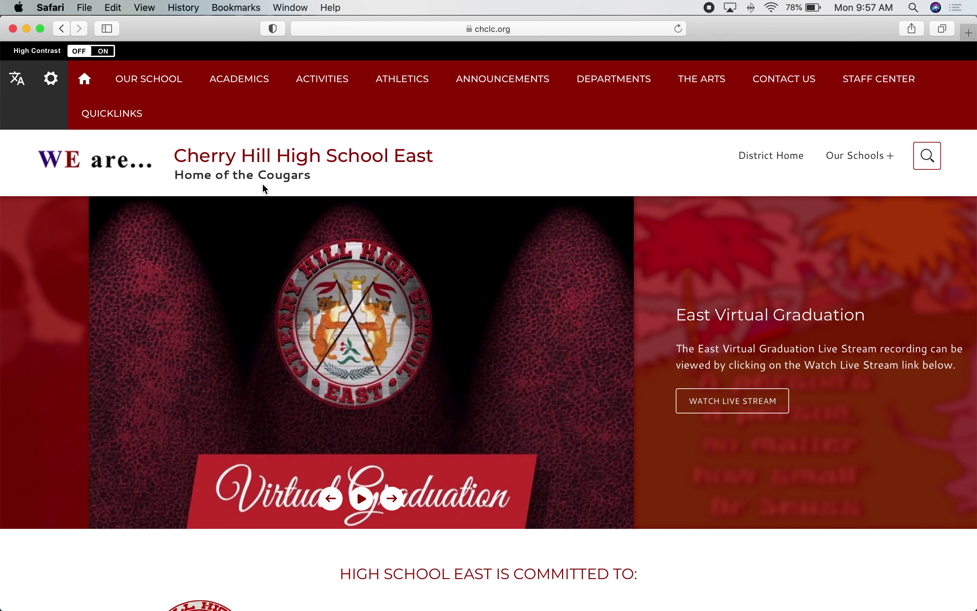
- Open the East Library site (cheastlibrary.weebly.com) in a new tab from the Academics menu
mouse_move(240, 81)
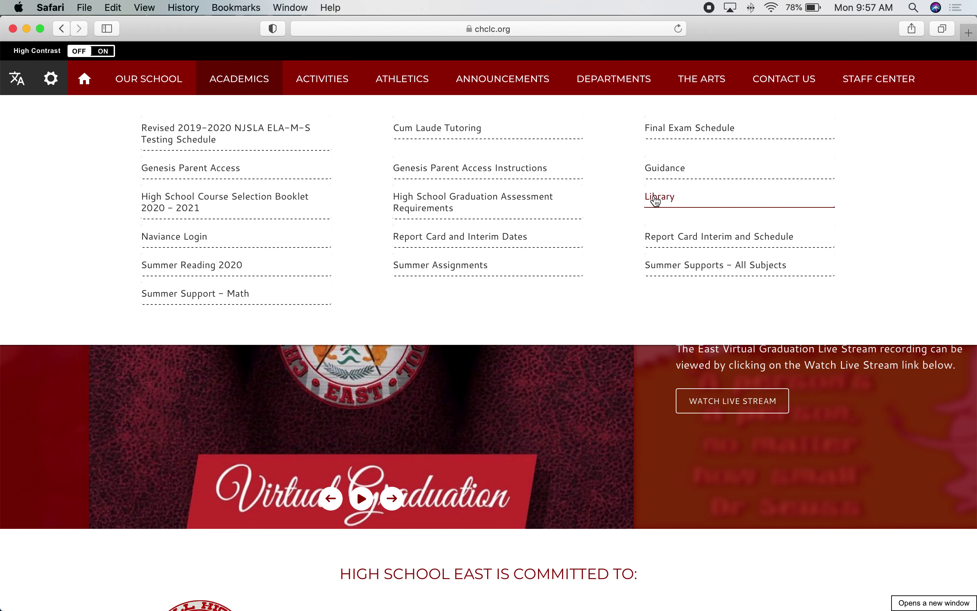
left_click(656, 199)
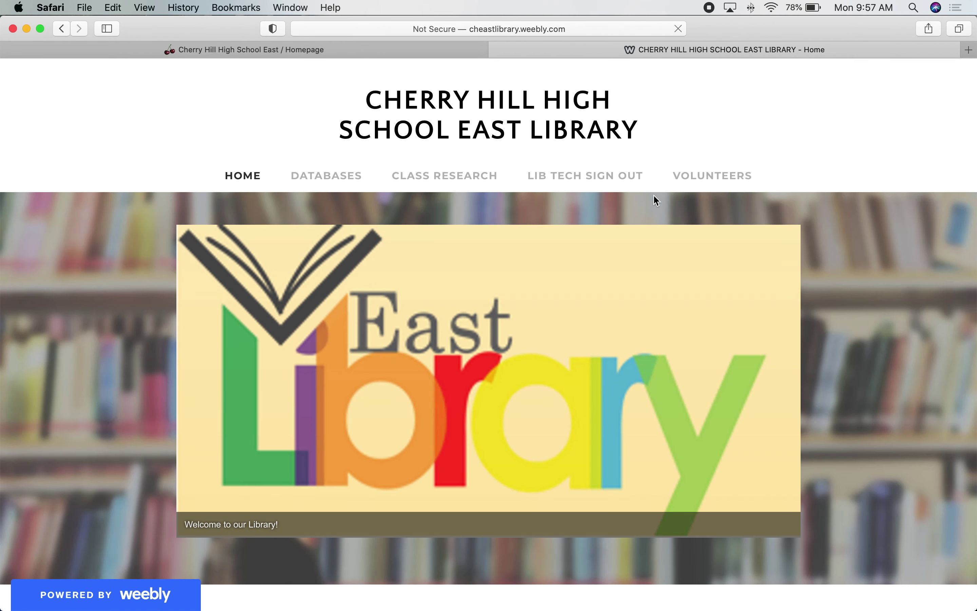
- Enter 'pandemic' in the library site's 'Search Our Resources at One Time' box
scroll(656, 200, "down", 10)
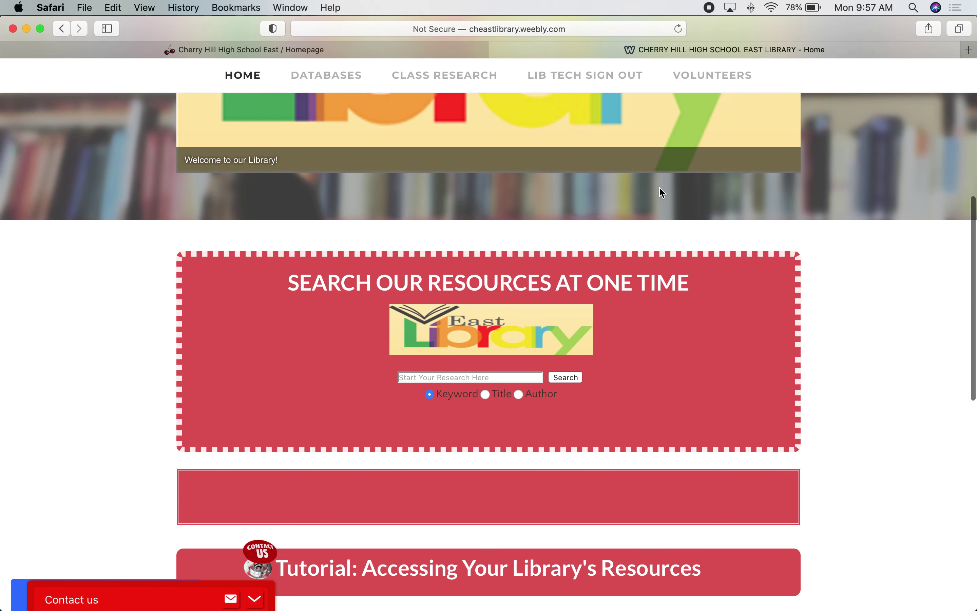
scroll(660, 187, "down", 3)
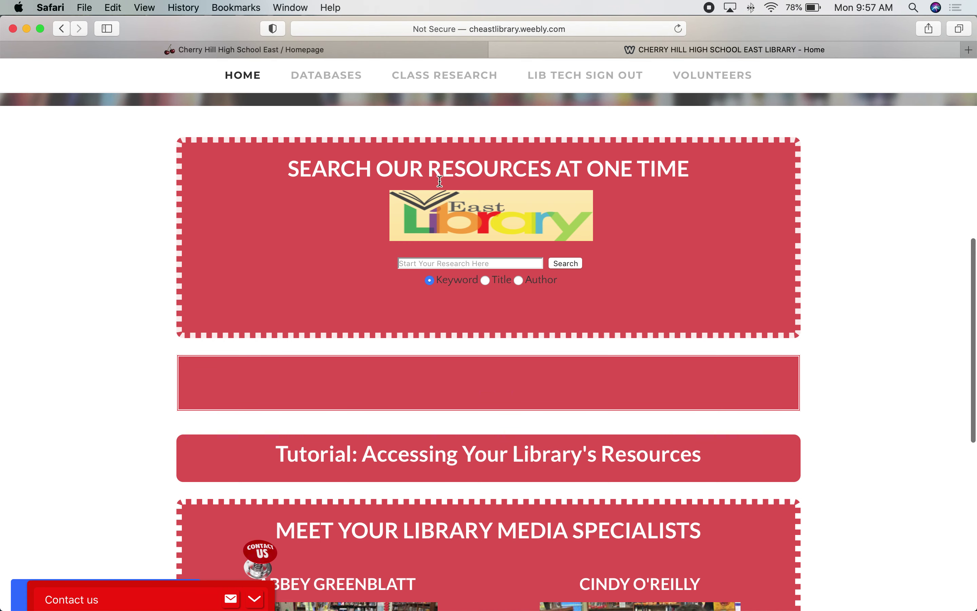
left_click(446, 263)
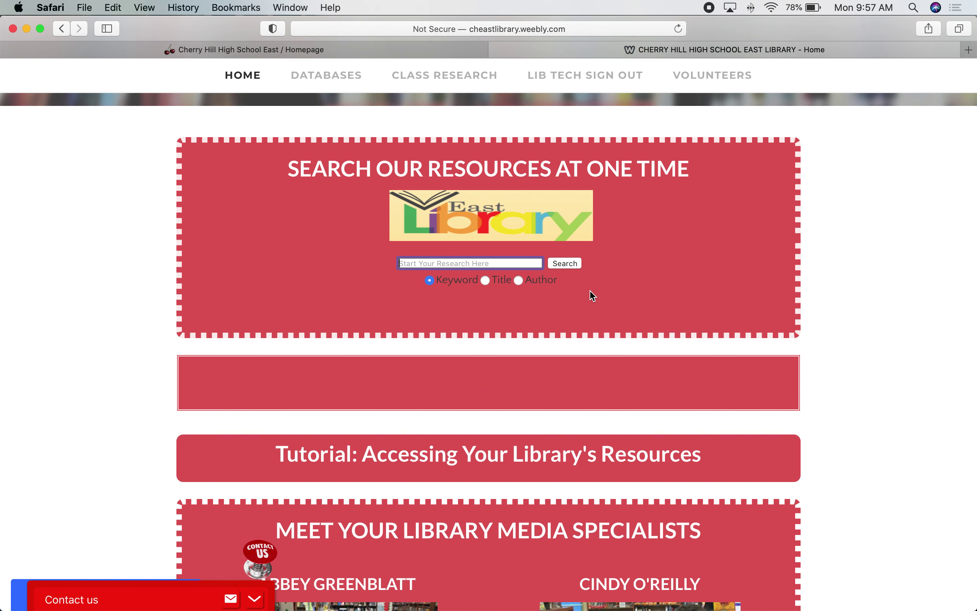
type("pandemic")
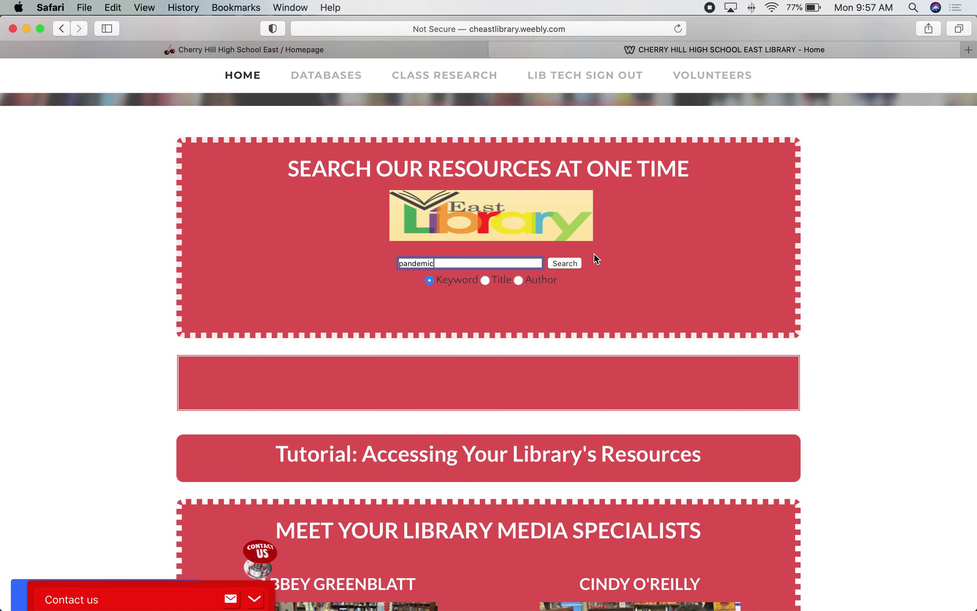
- Submit the pandemic search, then sign in to OpenAthens with the school username and password
left_click(566, 263)
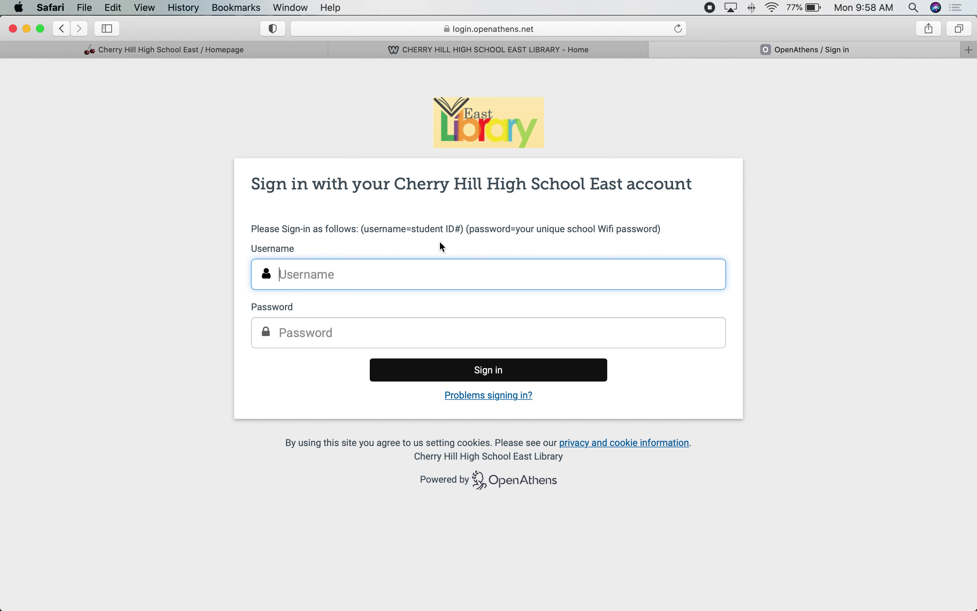
left_click(331, 328)
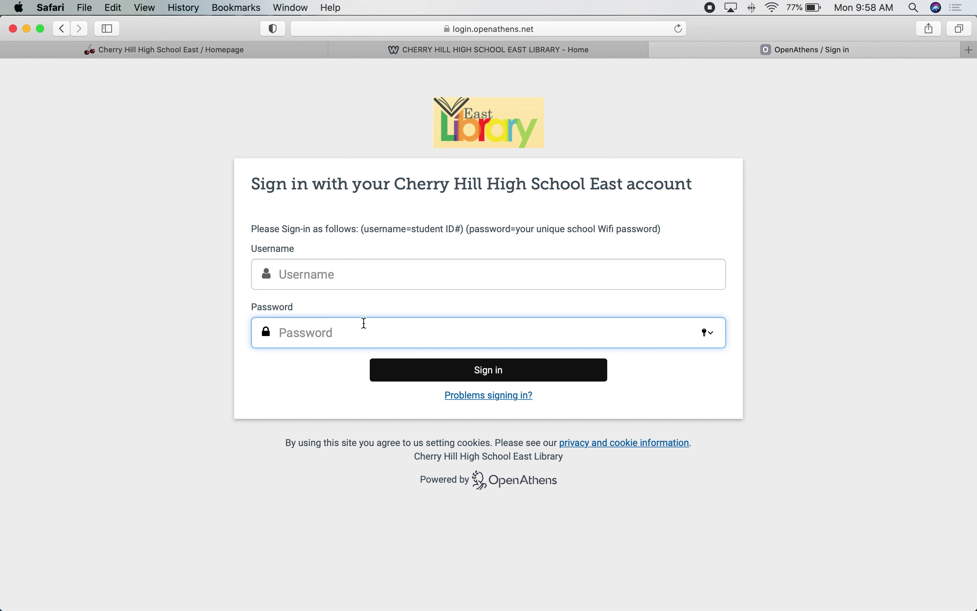
left_click(325, 267)
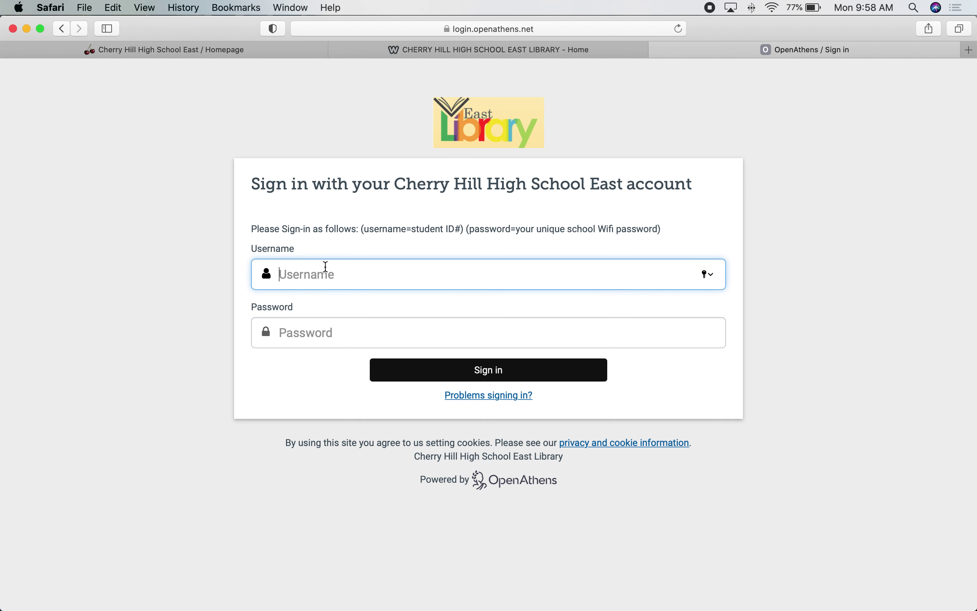
key("Tab")
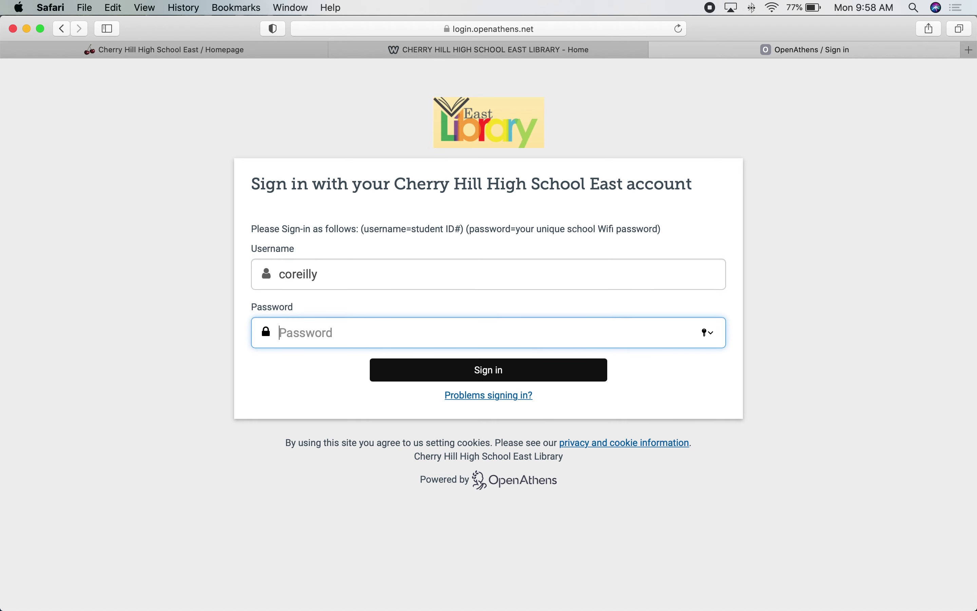
type("••••••")
left_click(328, 276)
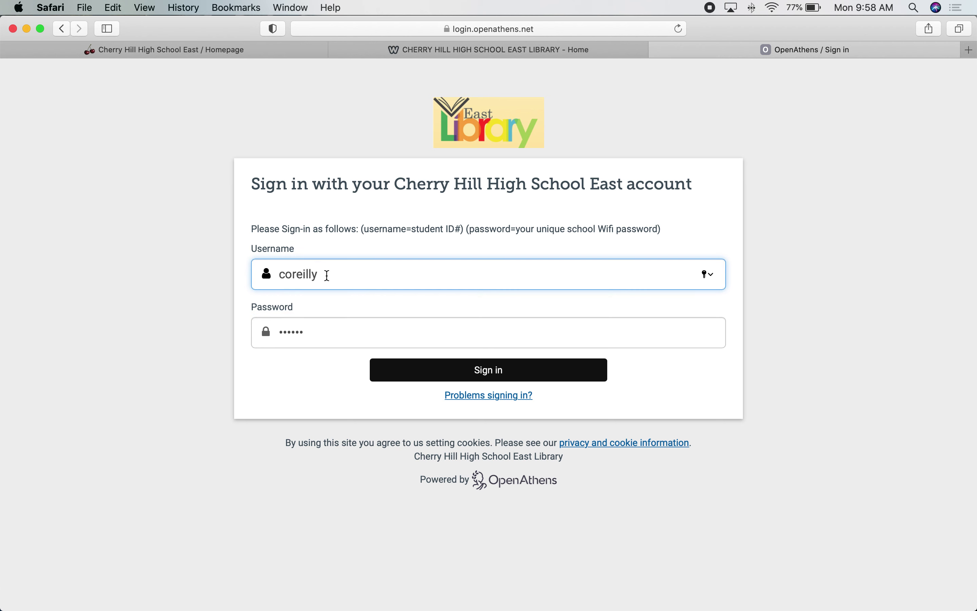
left_click(326, 337)
left_click(511, 378)
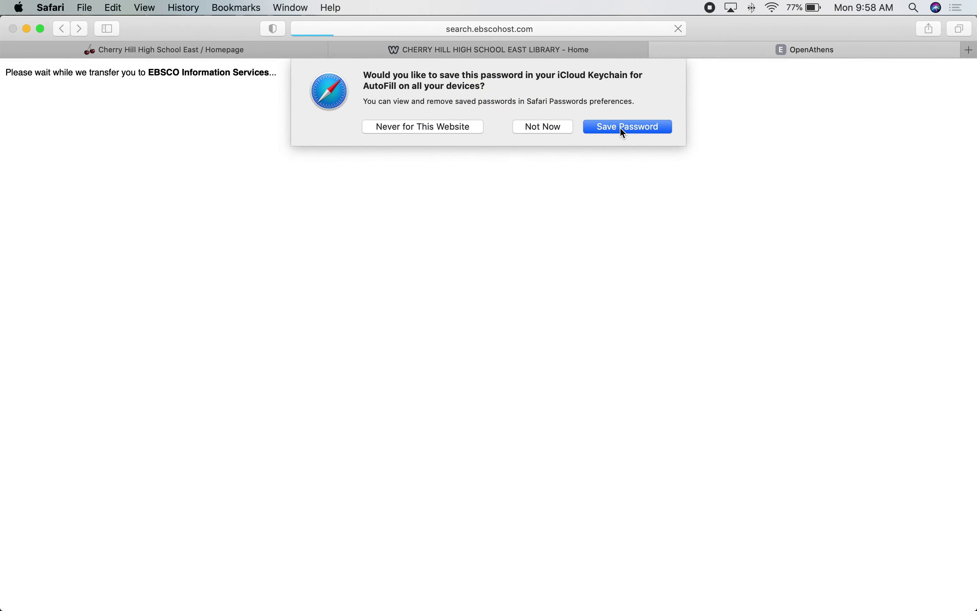
- Decline saving the password and confirm the pandemic search stays set to Keyword
left_click(621, 128)
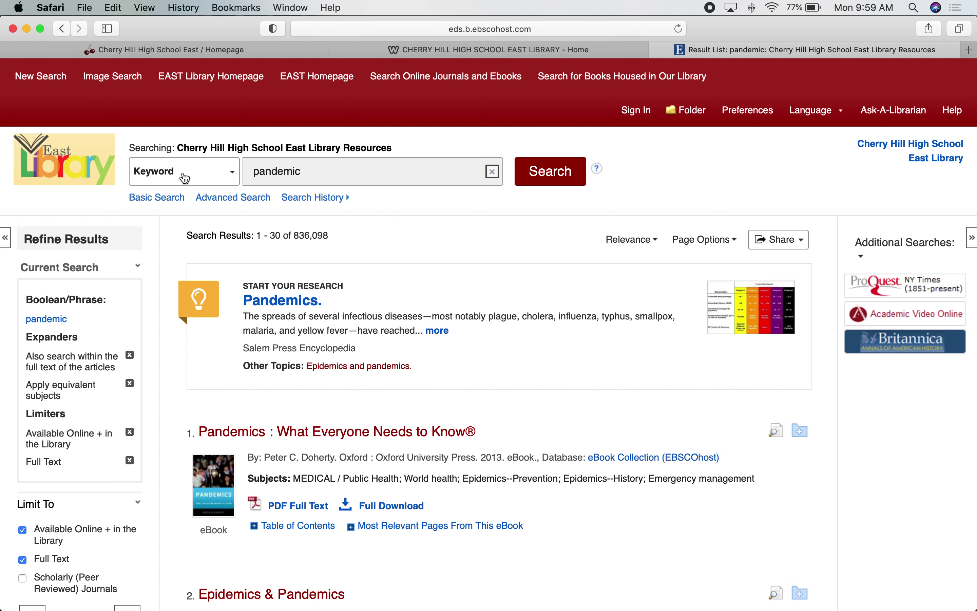
left_click(308, 173)
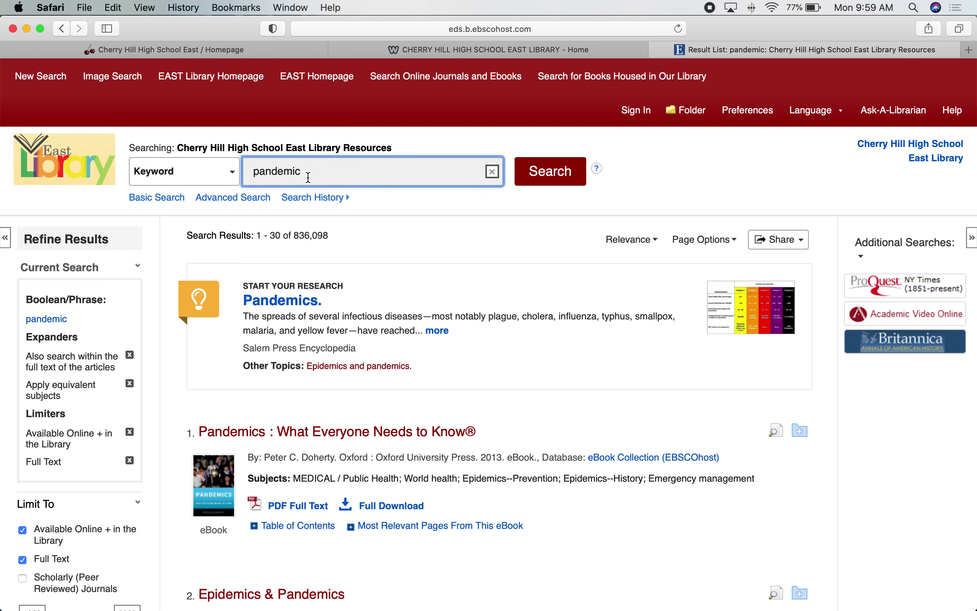
scroll(330, 263, "down", 5)
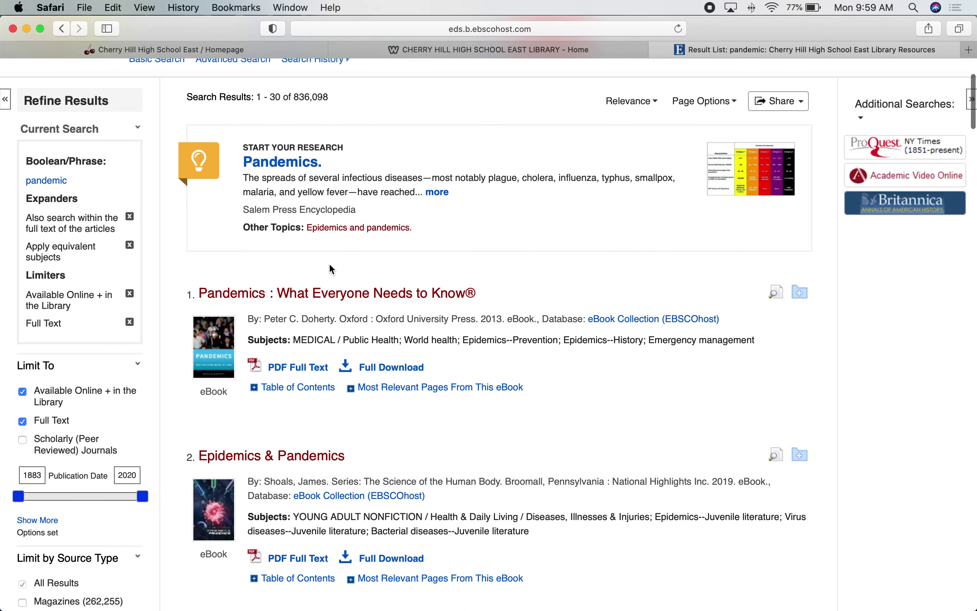
scroll(329, 263, "up", 10)
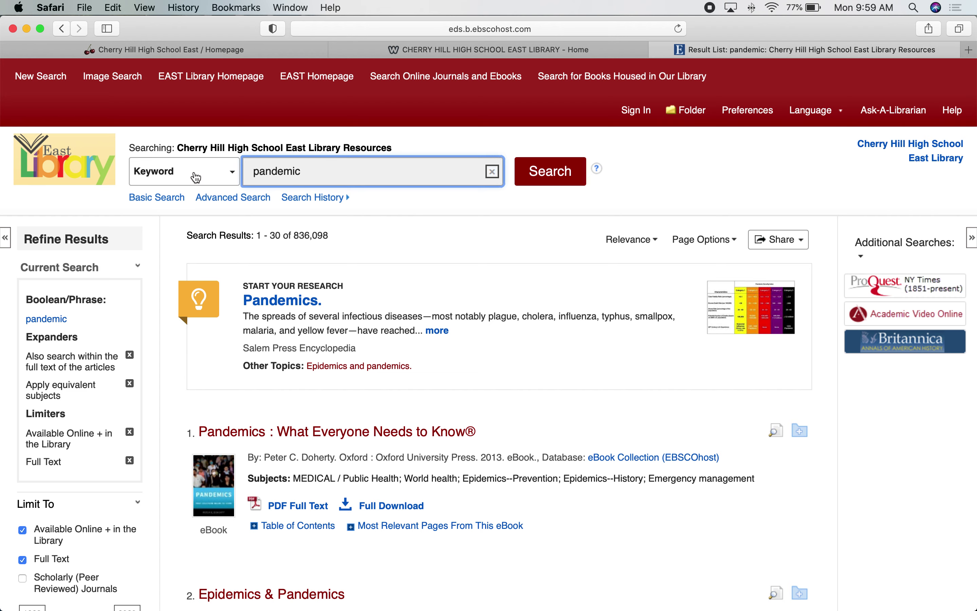
left_click(231, 178)
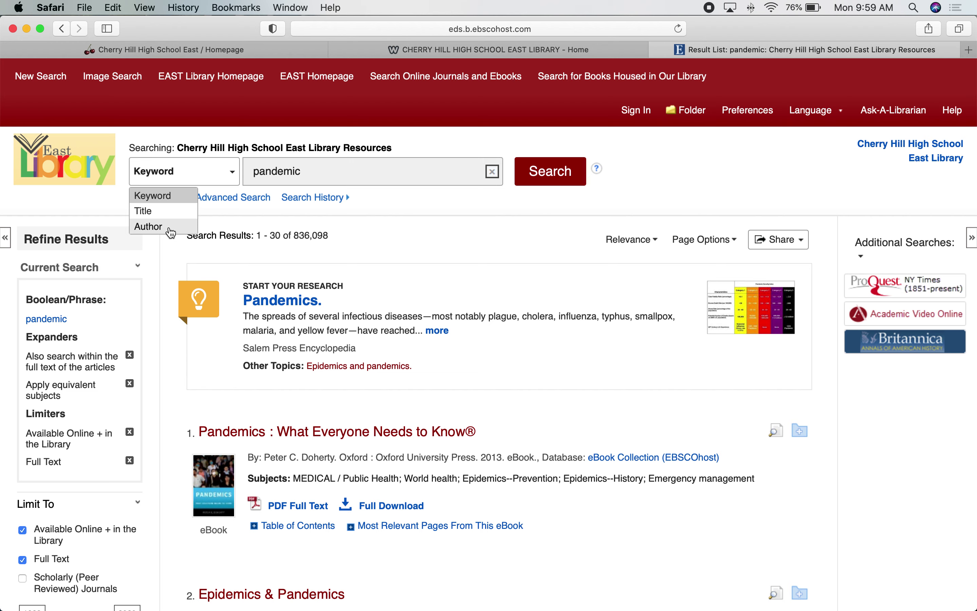
left_click(357, 177)
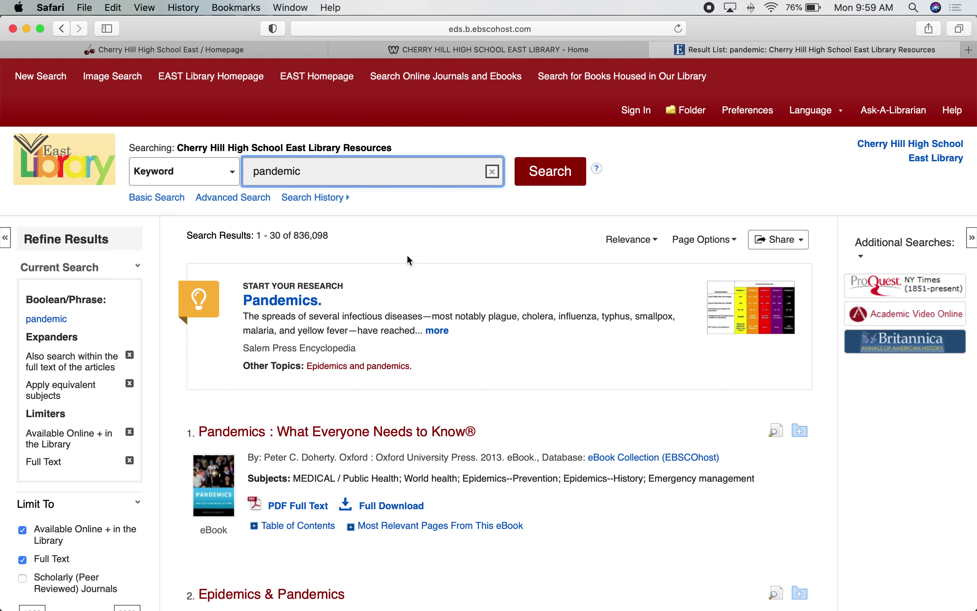
- Open the 'Pandemics.' research starter listed under Start Your Research
scroll(406, 261, "down", 1)
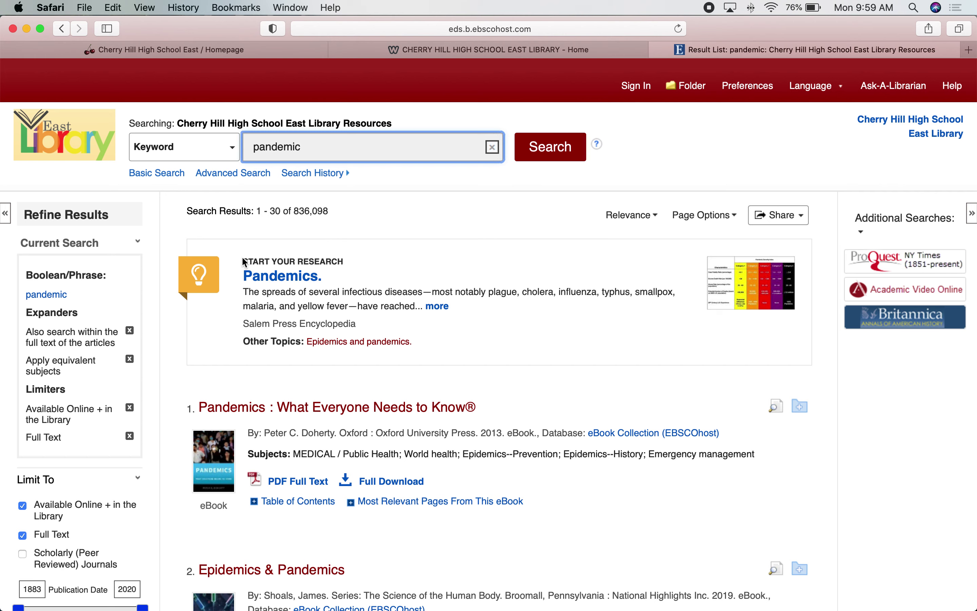
left_click_drag(245, 258, 376, 259)
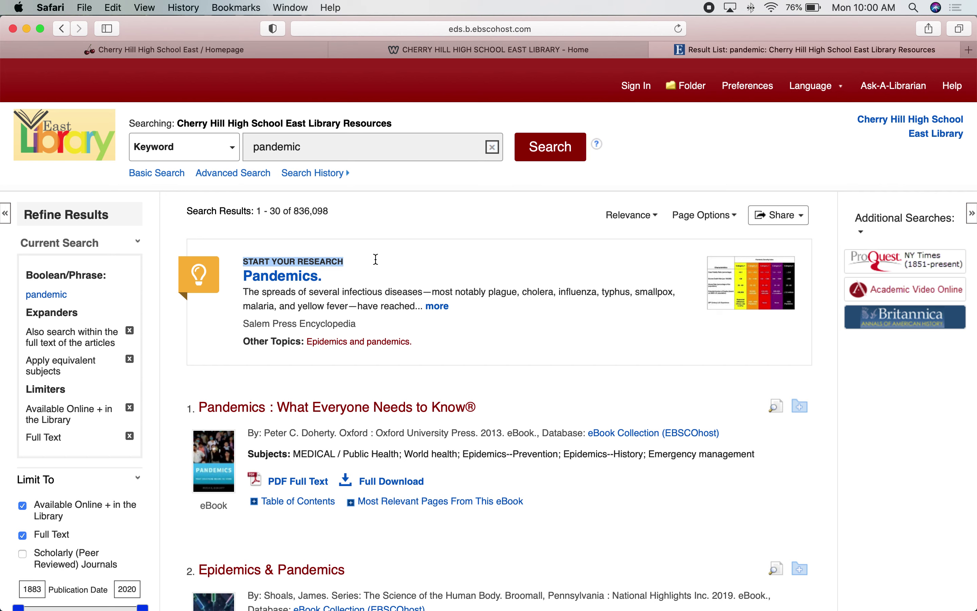
left_click(375, 259)
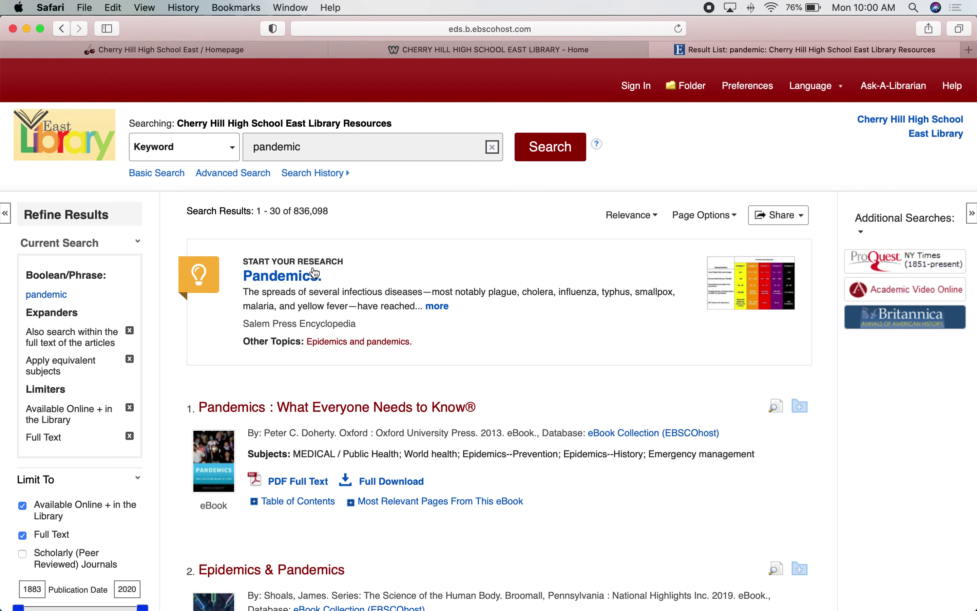
left_click(299, 278)
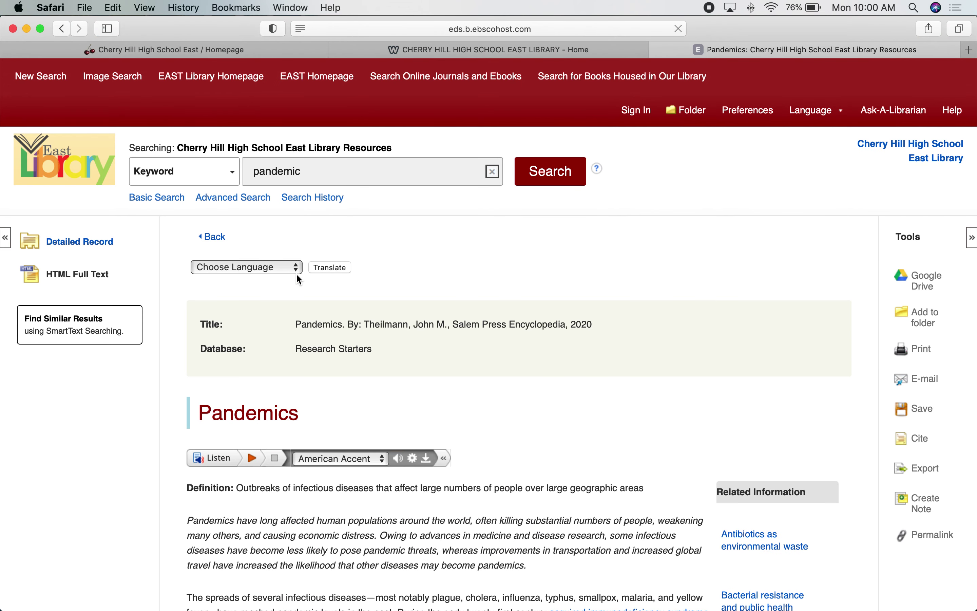
- Read through the Pandemics article, then go back to the 836,098-result pandemic list
scroll(470, 317, "down", 8)
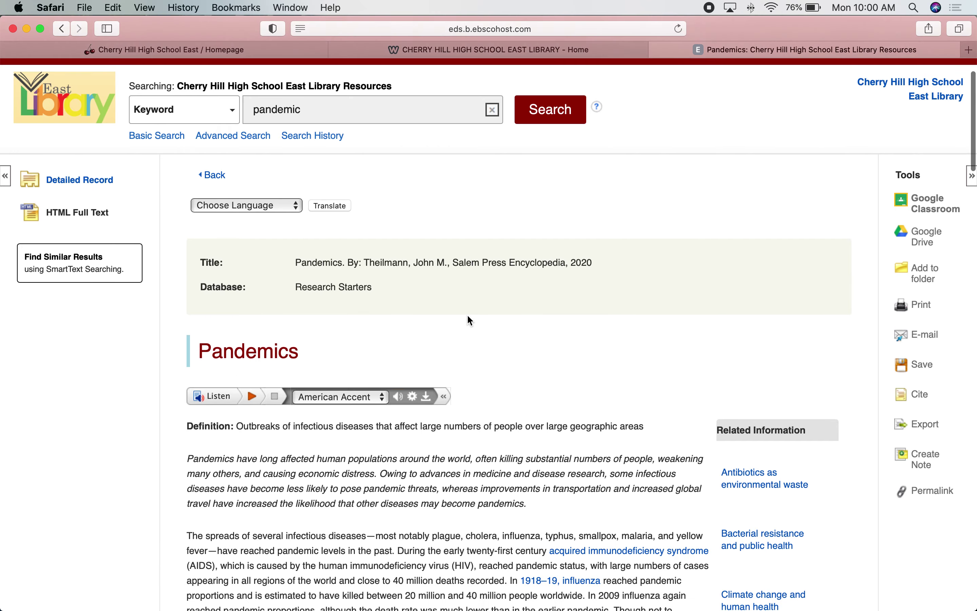
scroll(469, 315, "down", 13)
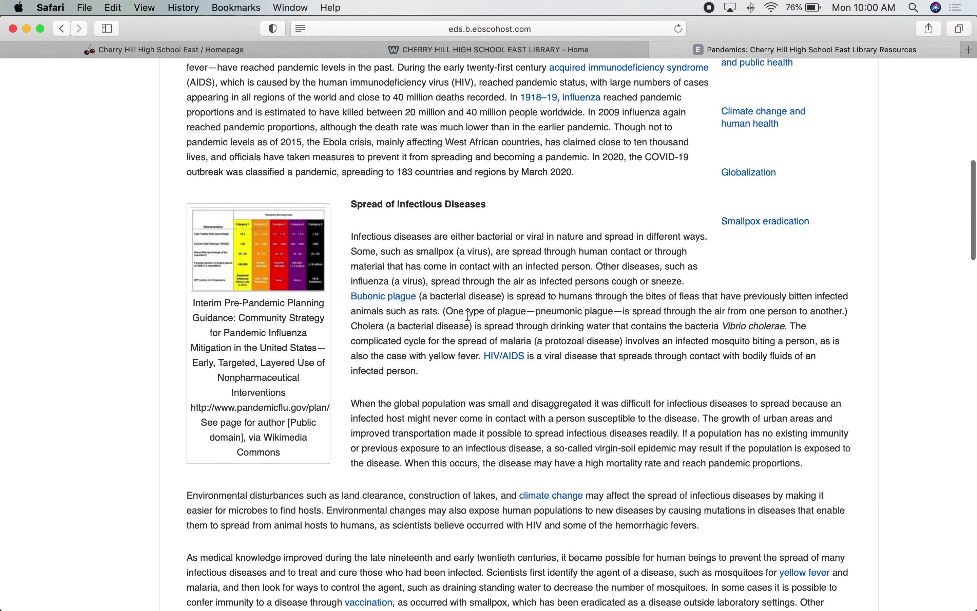
scroll(467, 314, "down", 4)
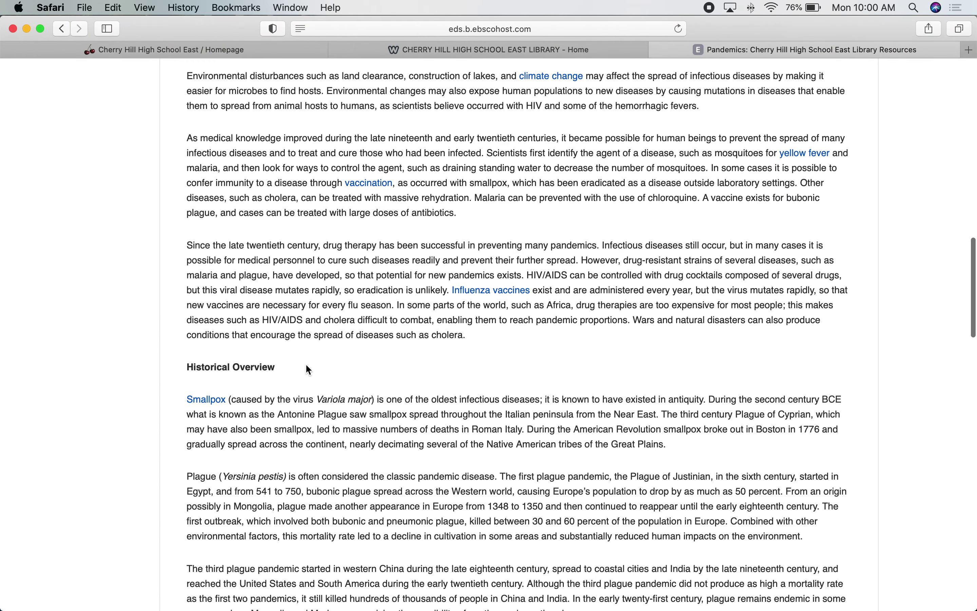
scroll(300, 363, "down", 8)
scroll(299, 363, "down", 13)
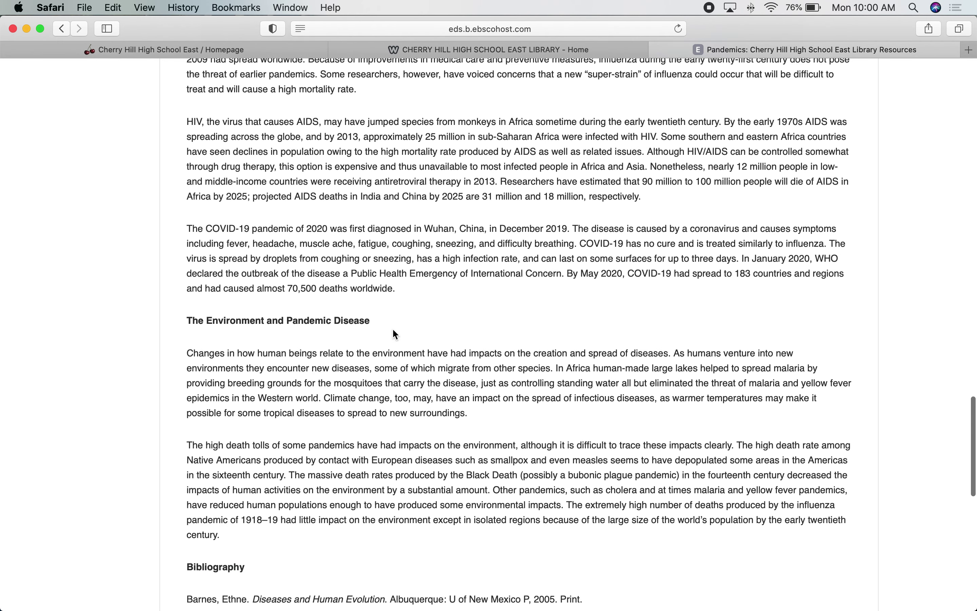
scroll(395, 334, "down", 1)
scroll(395, 333, "down", 3)
scroll(394, 329, "up", 2)
scroll(393, 329, "up", 4)
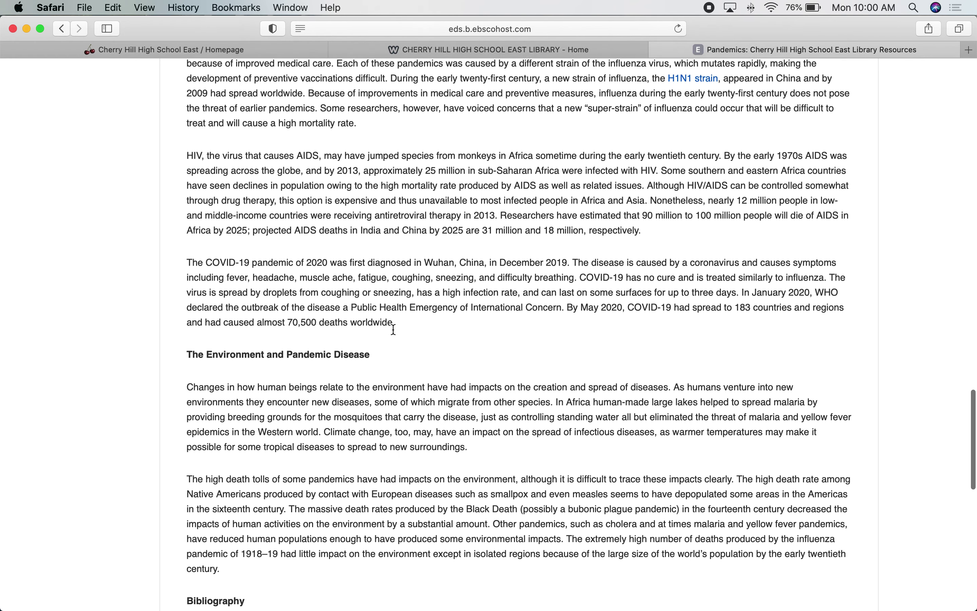
scroll(394, 330, "up", 4)
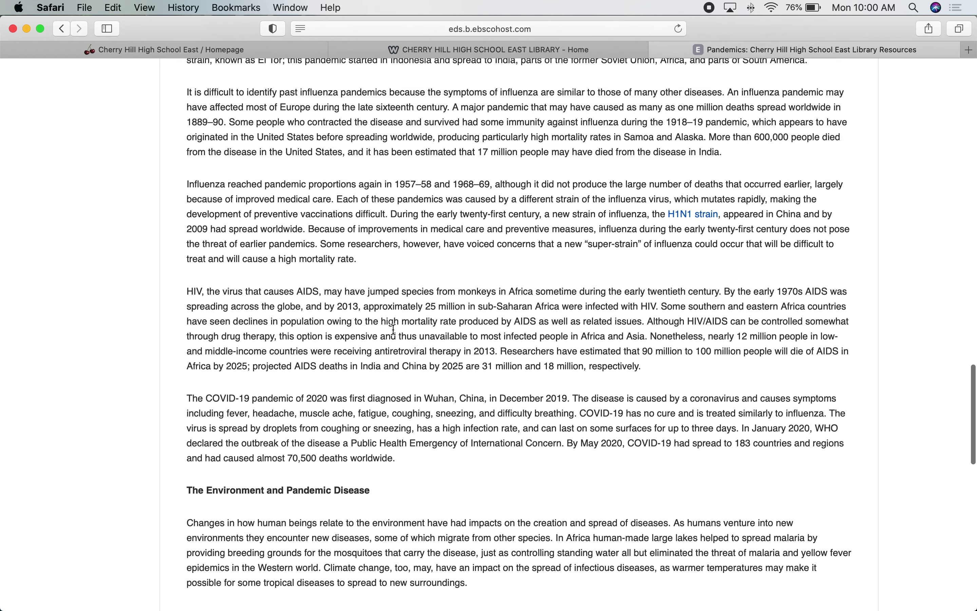
scroll(395, 334, "up", 8)
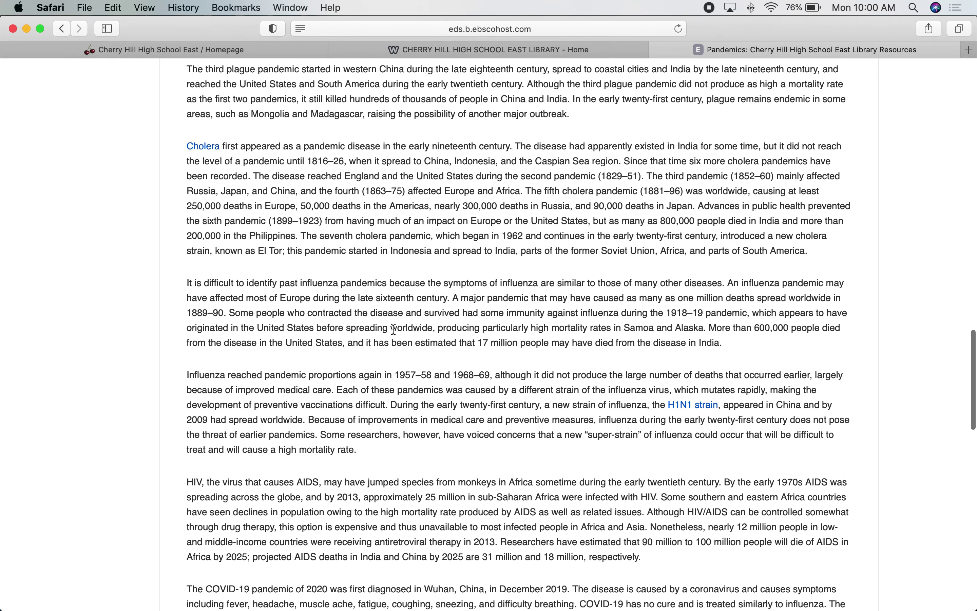
scroll(393, 329, "up", 10)
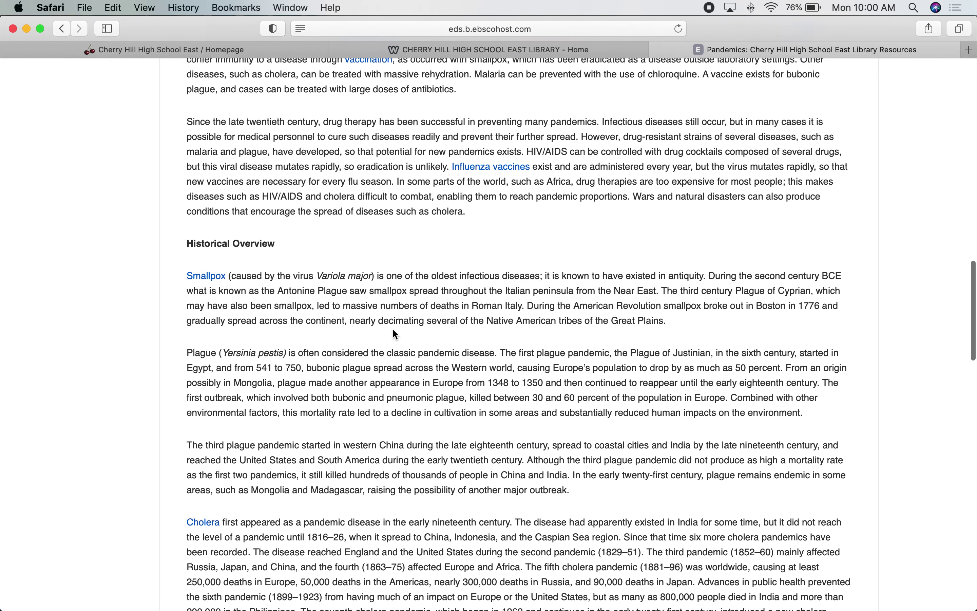
scroll(396, 335, "up", 13)
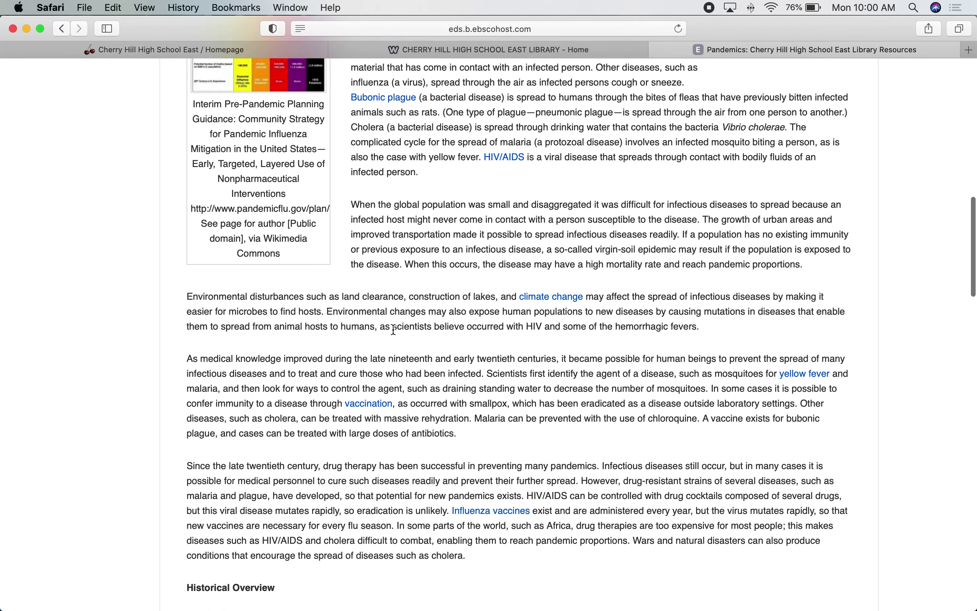
scroll(394, 329, "up", 13)
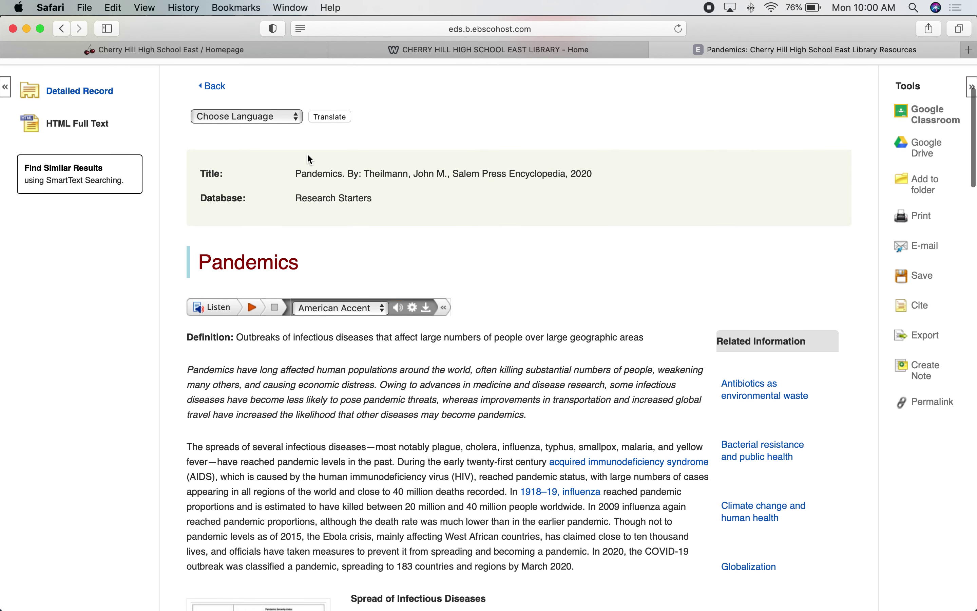
left_click(216, 86)
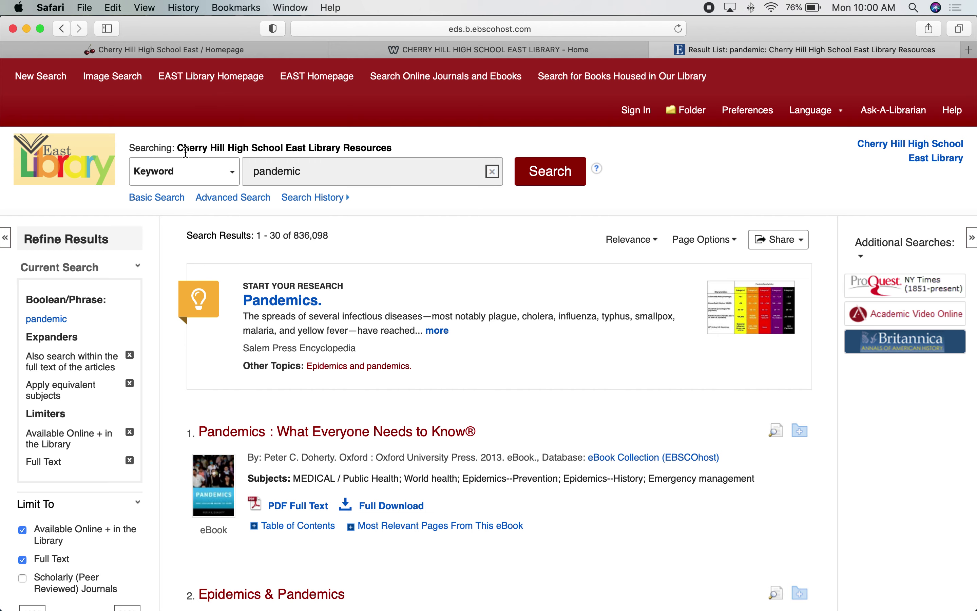
scroll(277, 445, "down", 6)
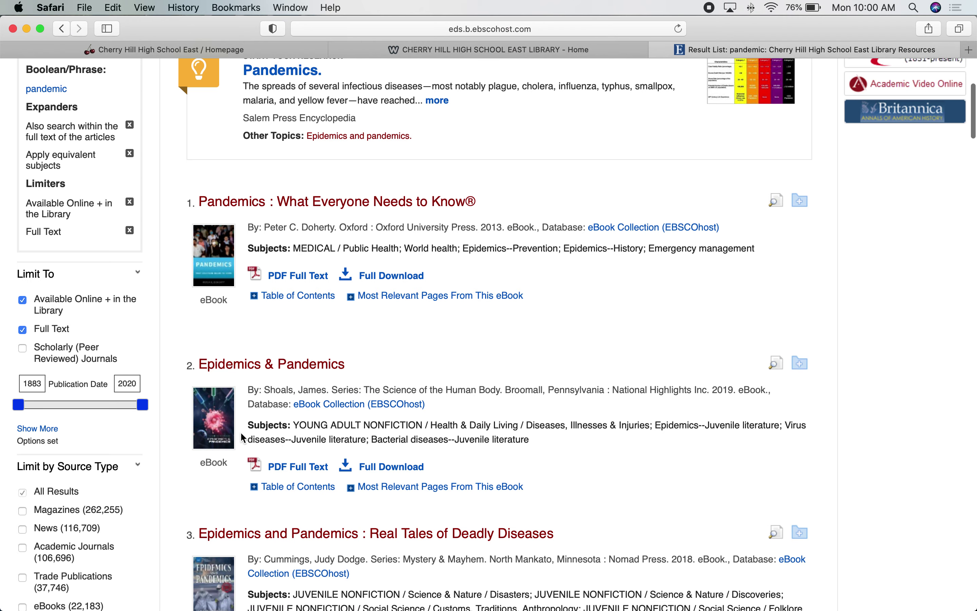
scroll(241, 434, "down", 4)
scroll(242, 437, "down", 3)
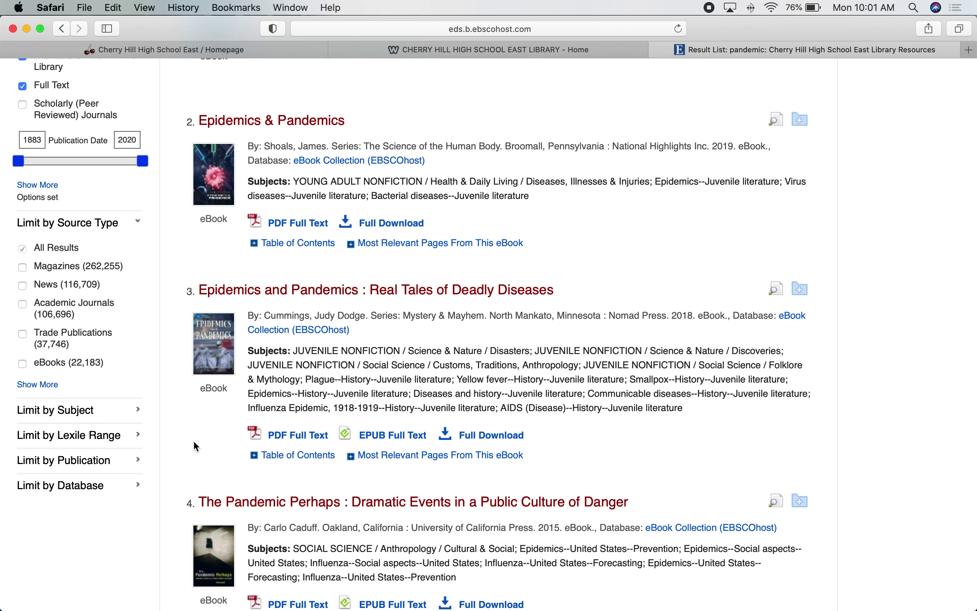
scroll(193, 442, "down", 8)
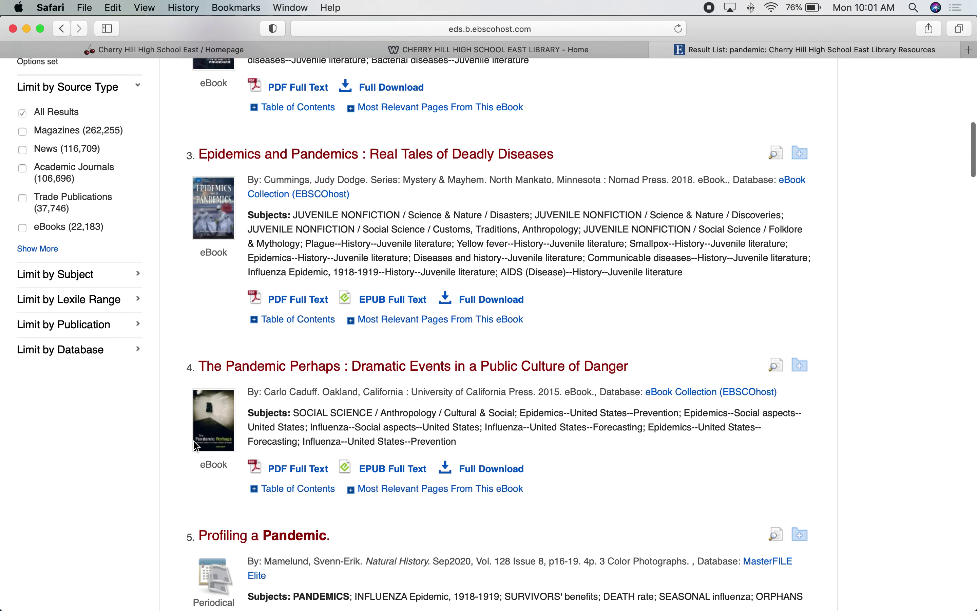
scroll(194, 441, "down", 1)
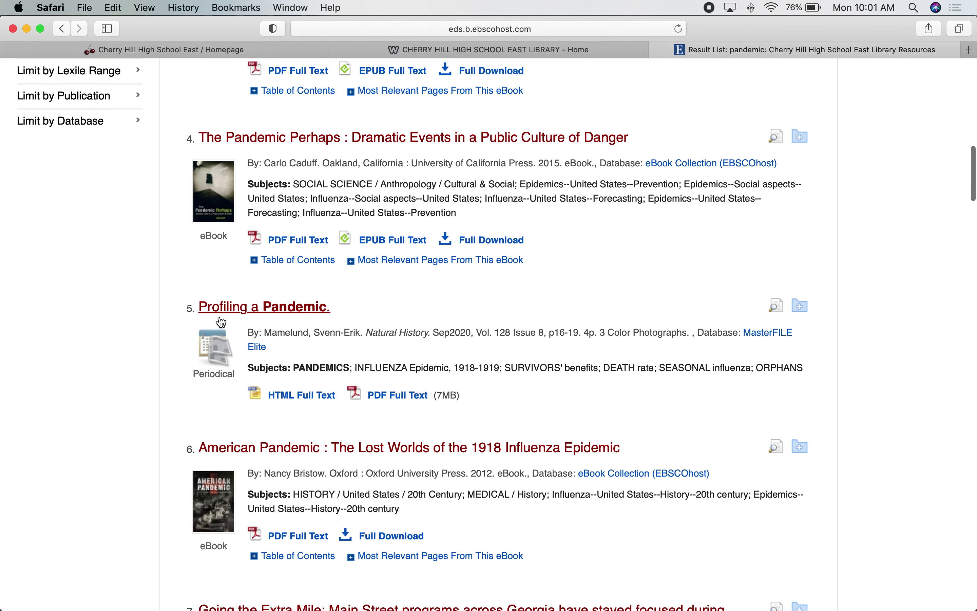
scroll(208, 389, "down", 7)
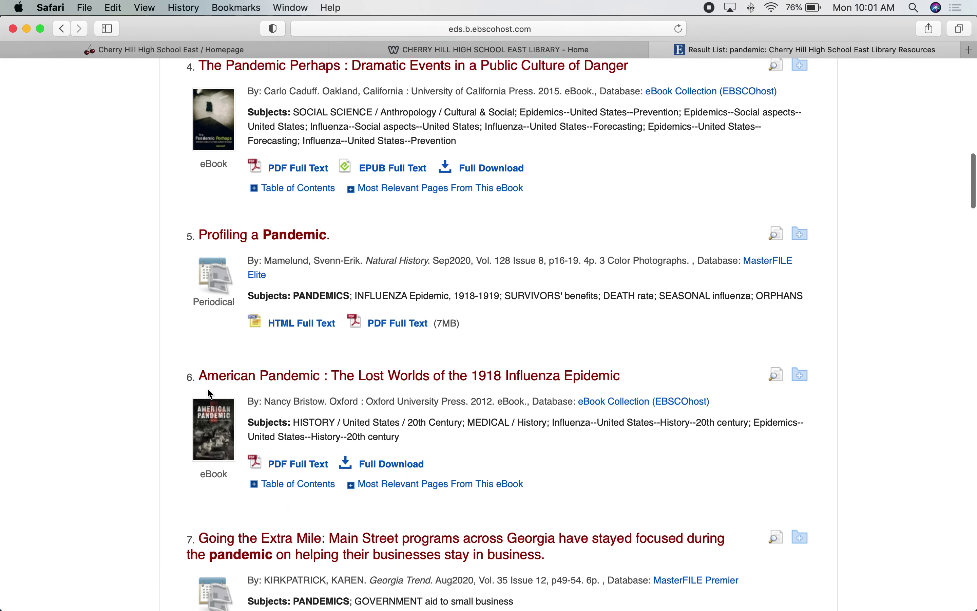
scroll(210, 393, "down", 8)
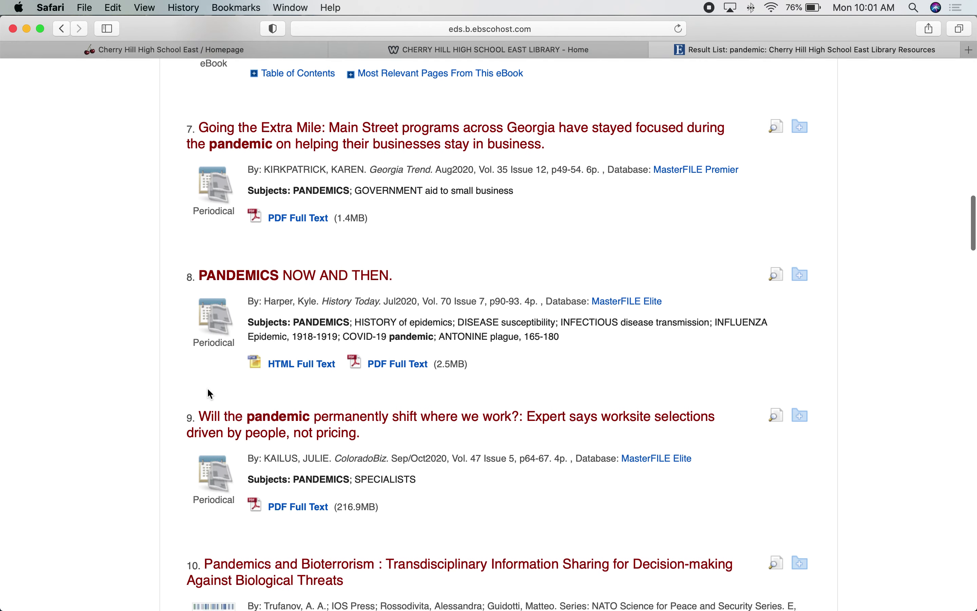
scroll(211, 394, "down", 8)
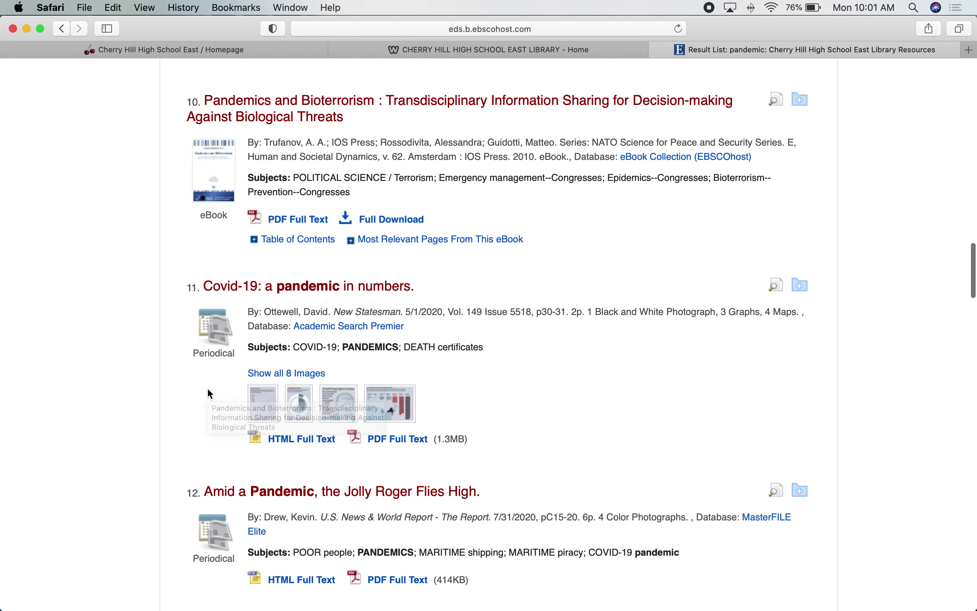
scroll(208, 381, "down", 2)
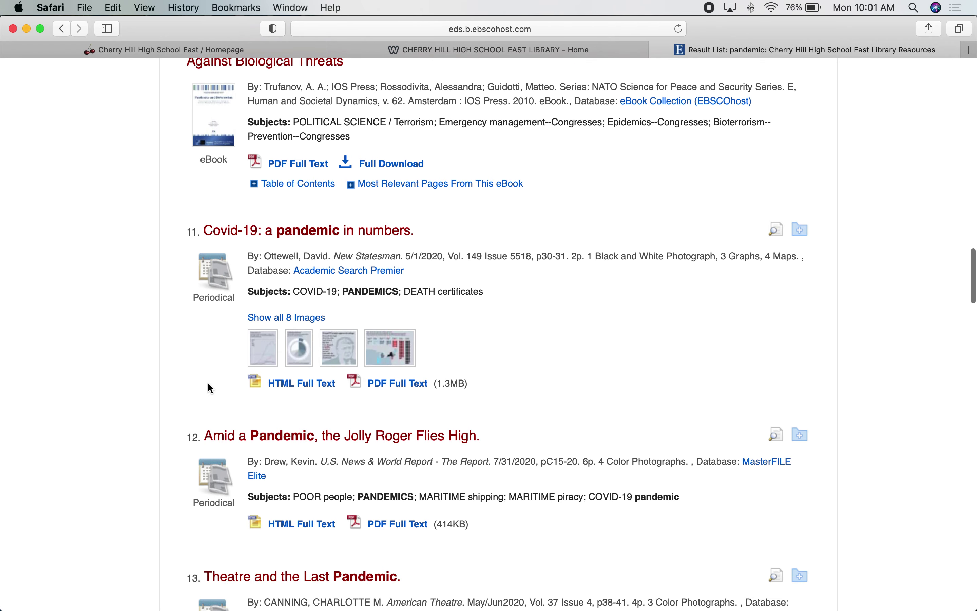
scroll(207, 382, "up", 6)
scroll(208, 383, "up", 15)
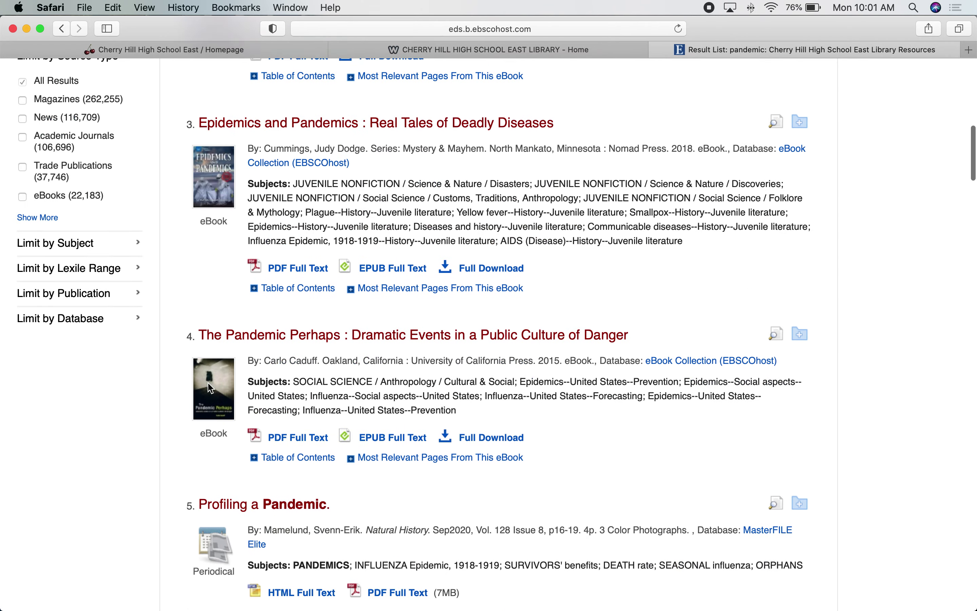
scroll(210, 388, "up", 8)
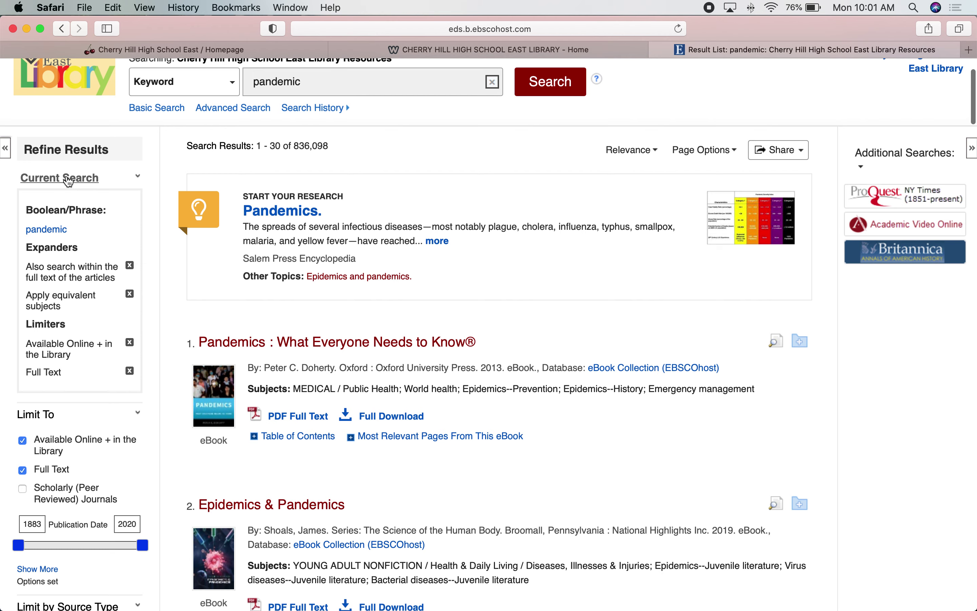
scroll(68, 180, "up", 3)
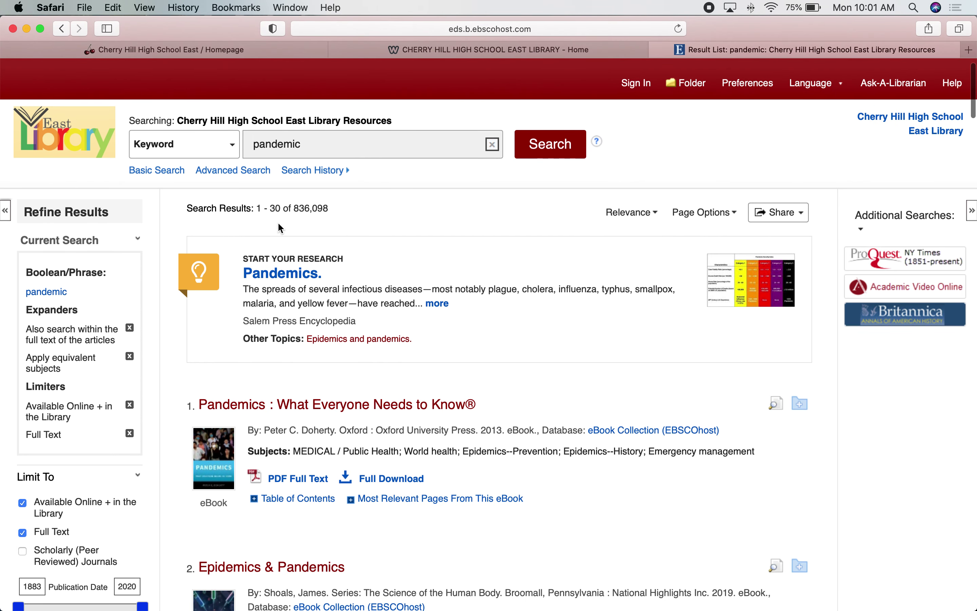
left_click_drag(295, 208, 329, 208)
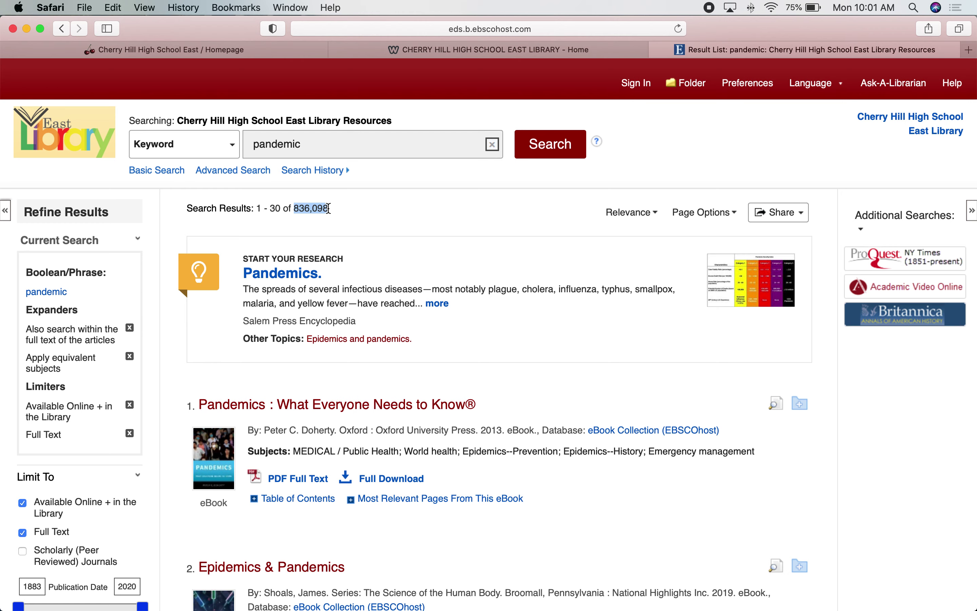
left_click(328, 209)
scroll(135, 251, "down", 3)
scroll(136, 254, "down", 2)
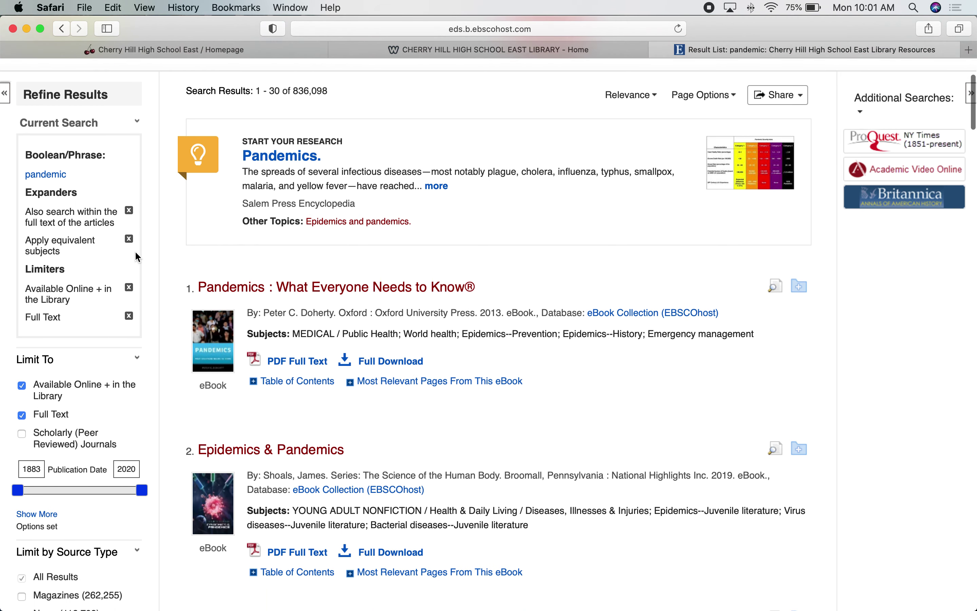
scroll(136, 254, "down", 5)
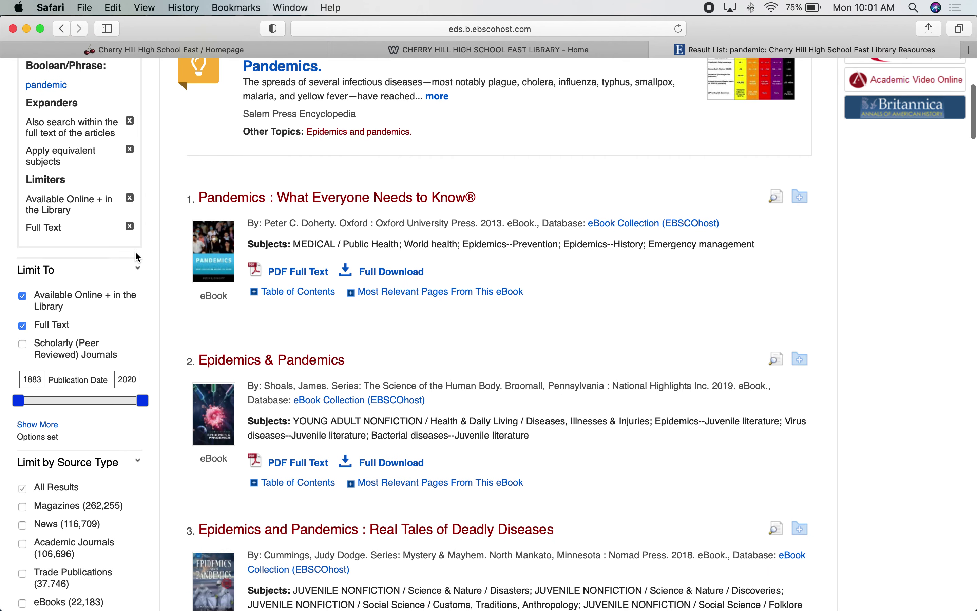
scroll(137, 257, "down", 1)
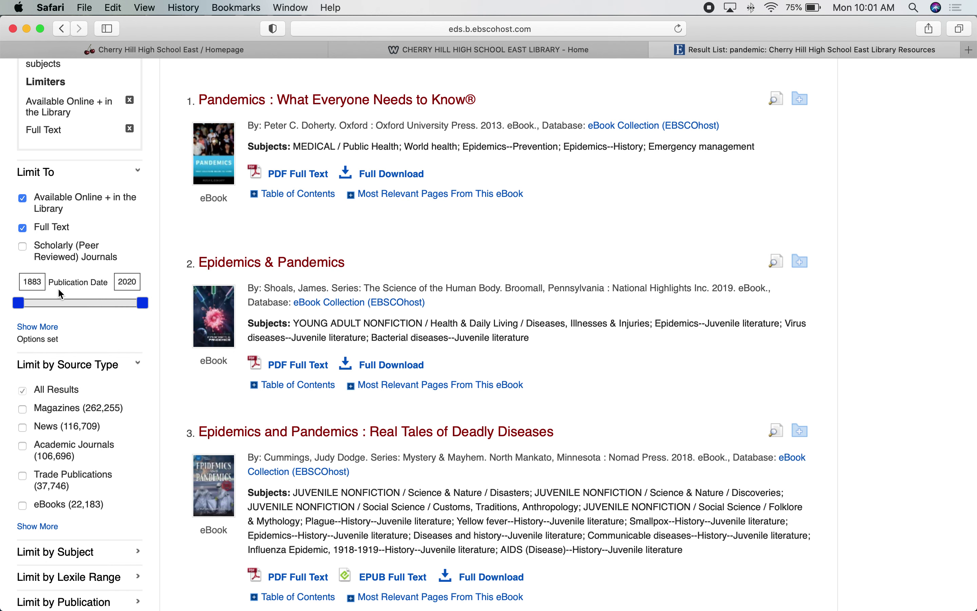
- Set the publication date range to start at 1918 with end year 1920 and apply it
double_click(36, 280)
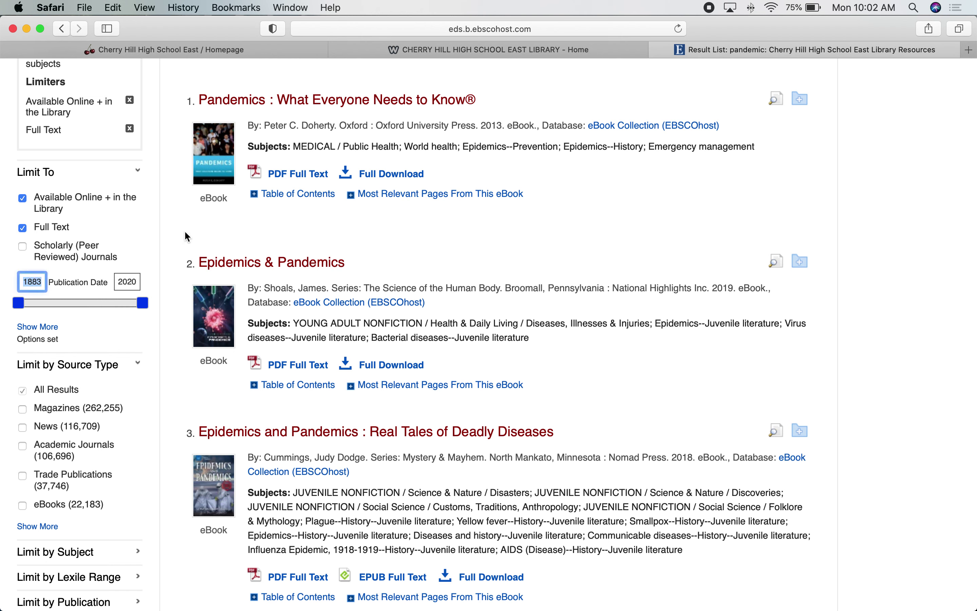
type("1918")
key("Tab")
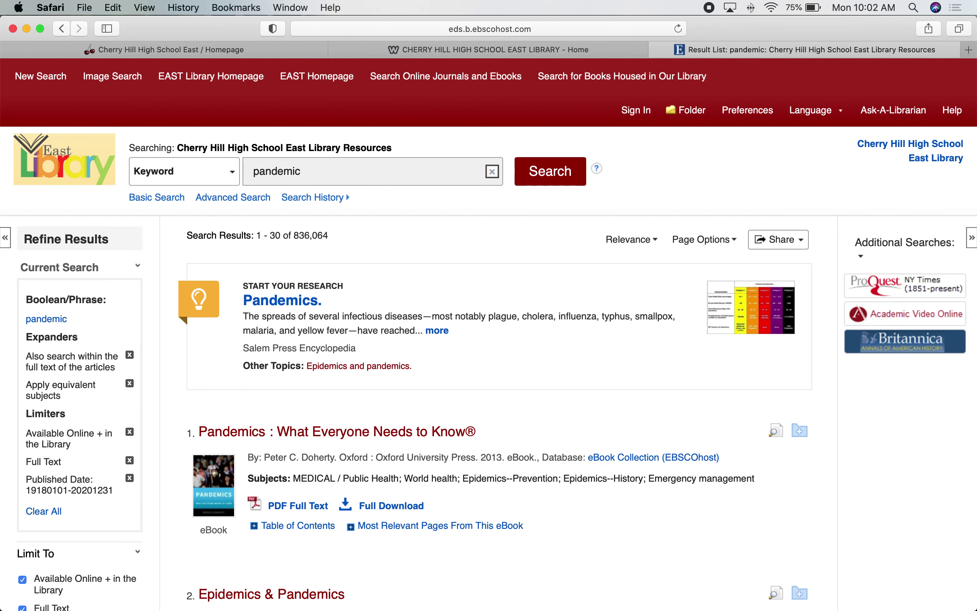
scroll(72, 327, "down", 6)
double_click(124, 422)
type("19")
type("20")
key("Return")
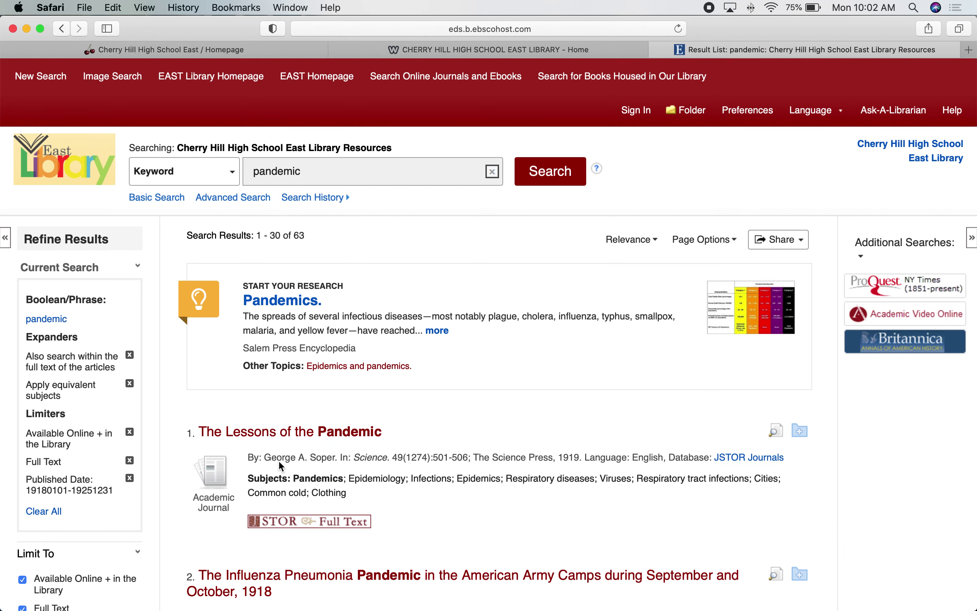
- Change the publication end year to 2020 and apply it
scroll(303, 435, "down", 5)
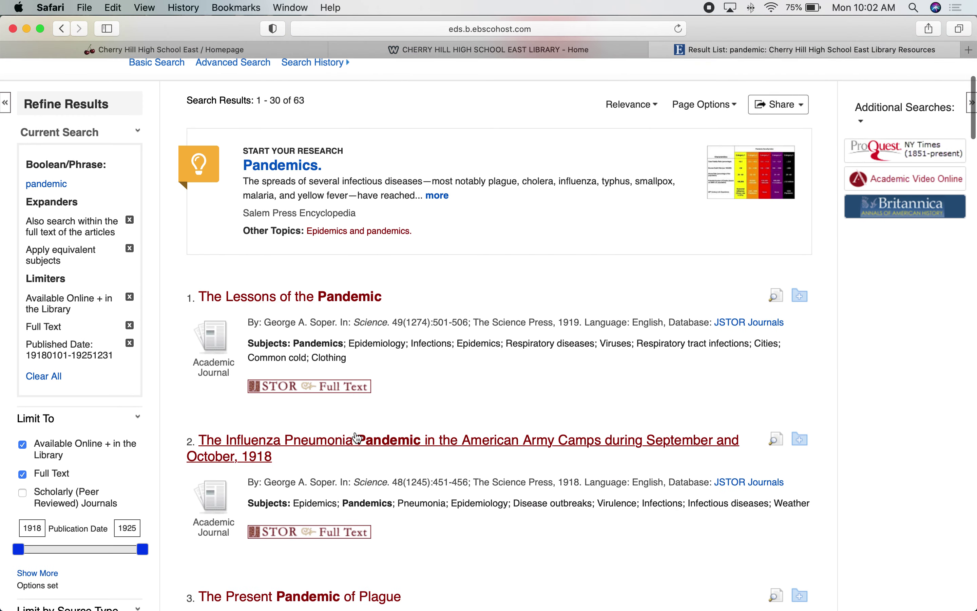
scroll(357, 437, "down", 1)
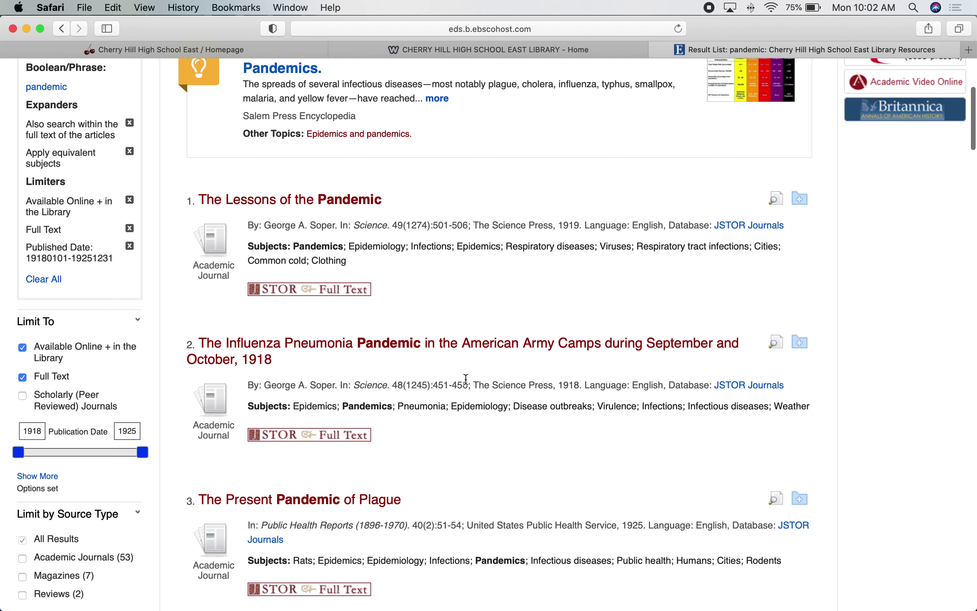
scroll(470, 445, "down", 3)
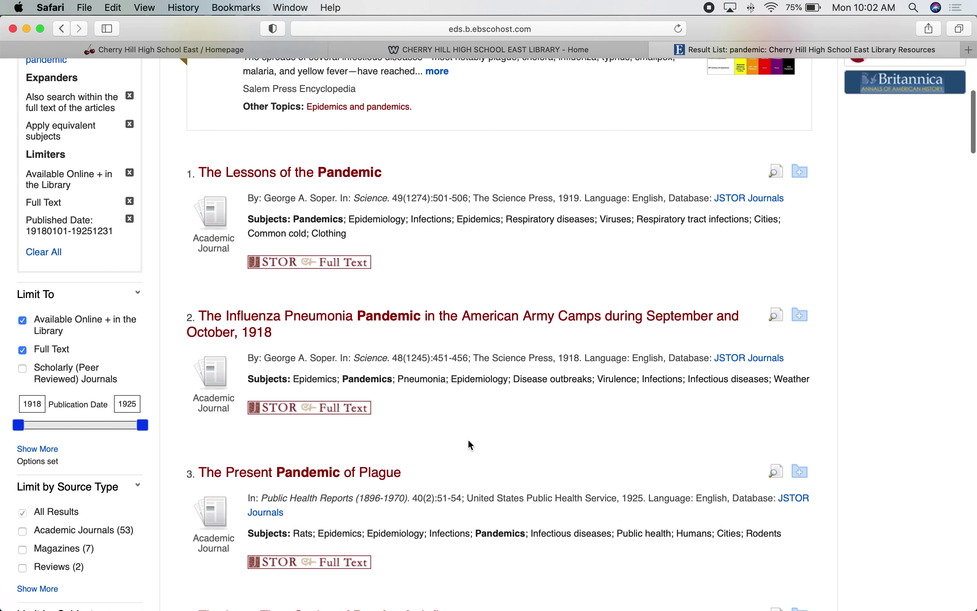
scroll(470, 445, "down", 5)
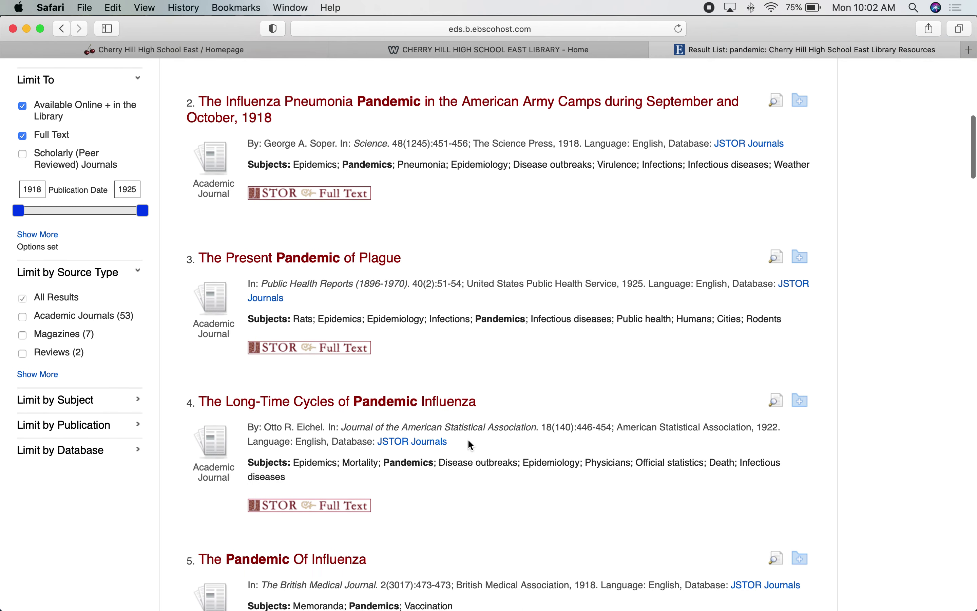
scroll(470, 445, "down", 2)
scroll(468, 442, "up", 3)
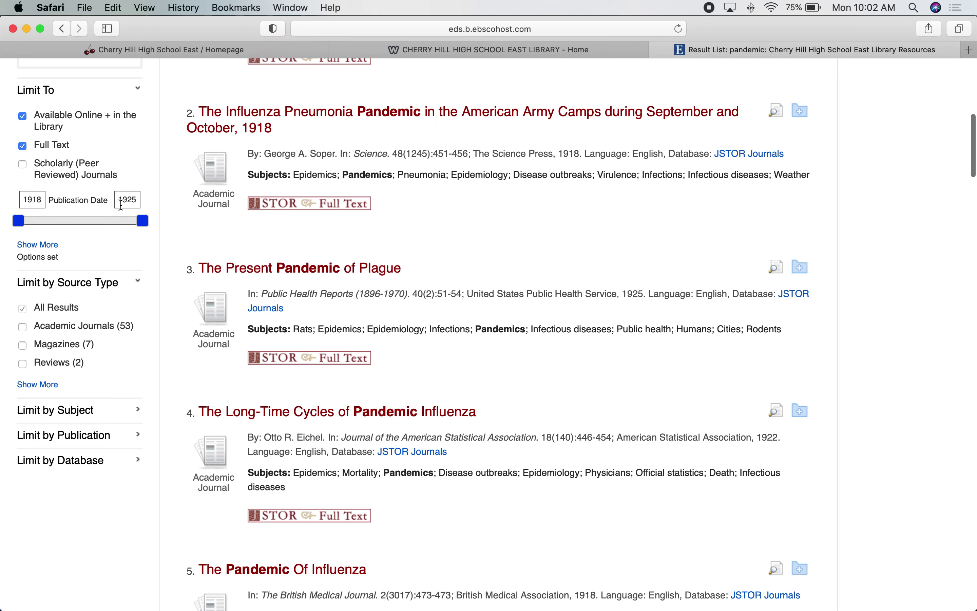
double_click(128, 201)
type("2020")
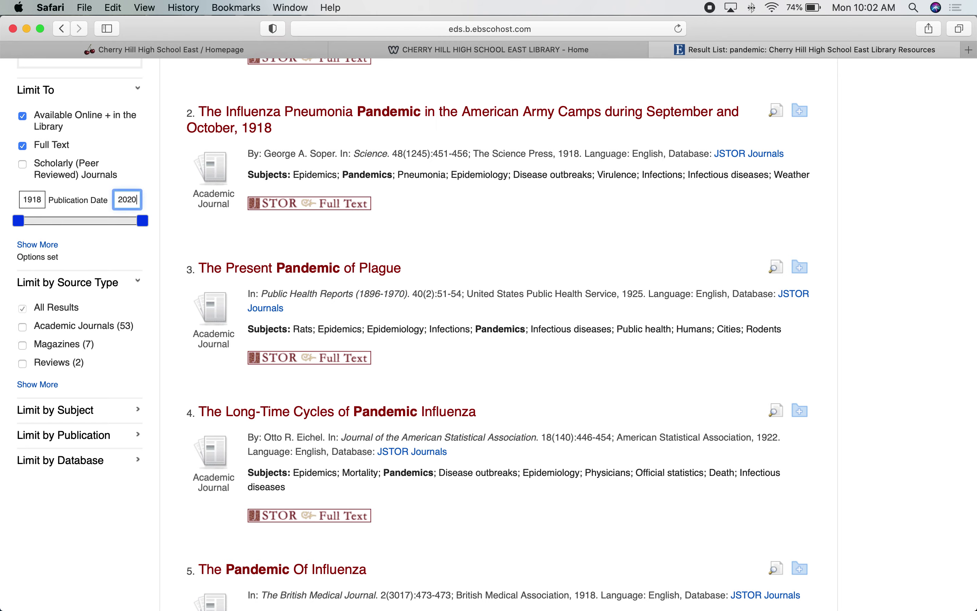
key("Return")
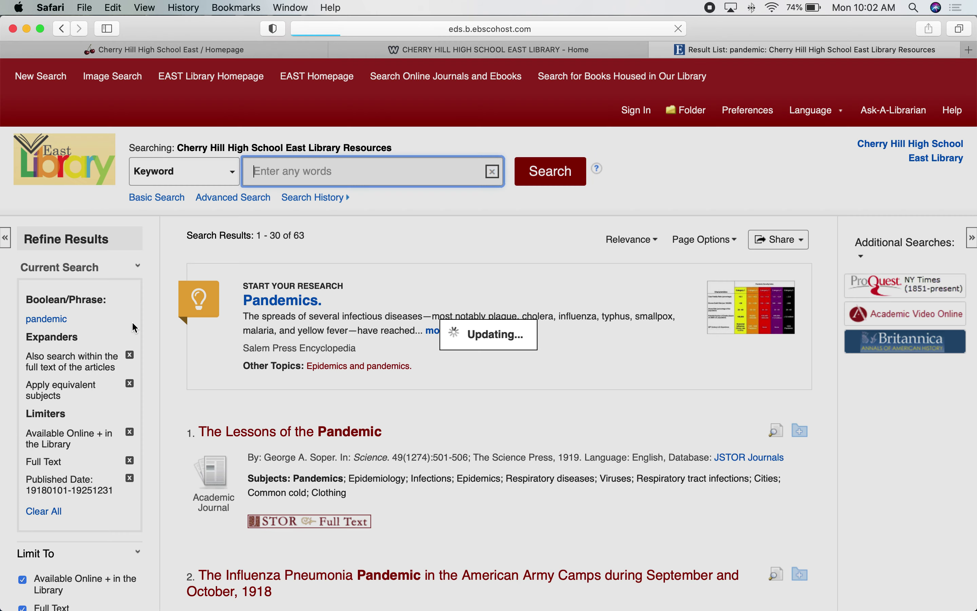
- Scroll the refreshed 1918–2020 pandemic results down to the eBook entries
scroll(135, 328, "down", 8)
scroll(135, 327, "down", 5)
scroll(134, 327, "down", 5)
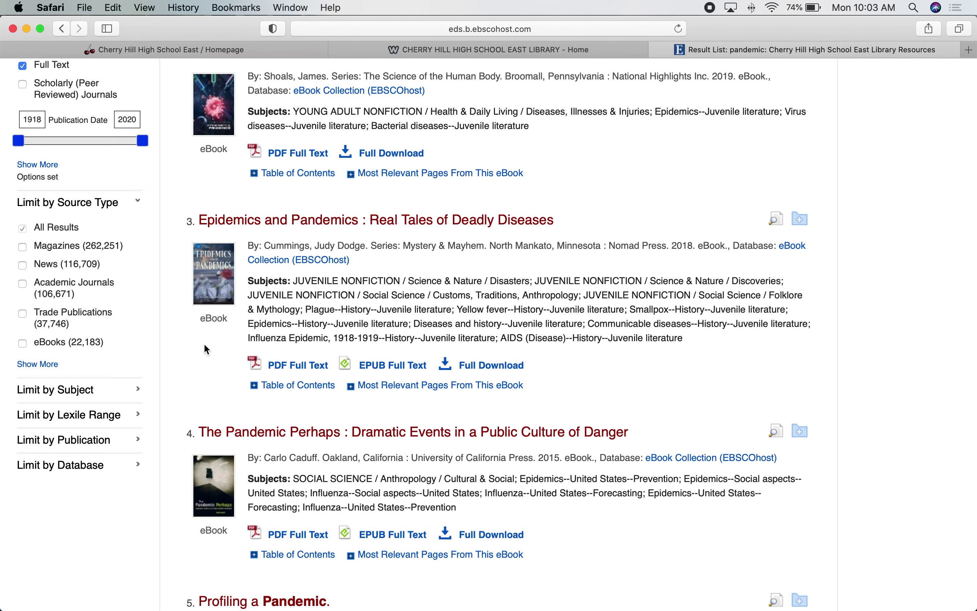
- Expand the full source-type list and try the eBooks limit, then undo it
left_click(30, 366)
scroll(353, 356, "down", 3)
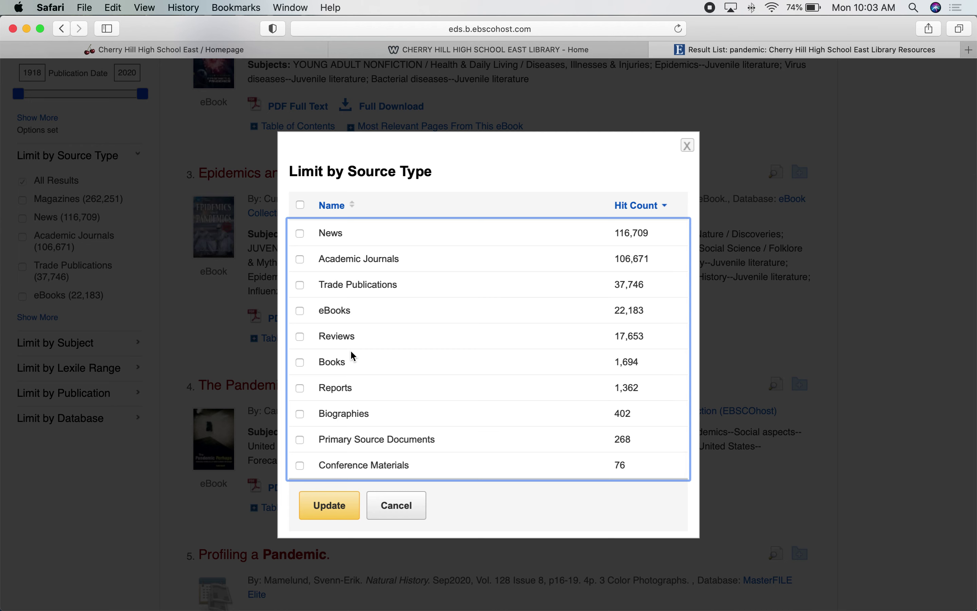
scroll(353, 356, "up", 5)
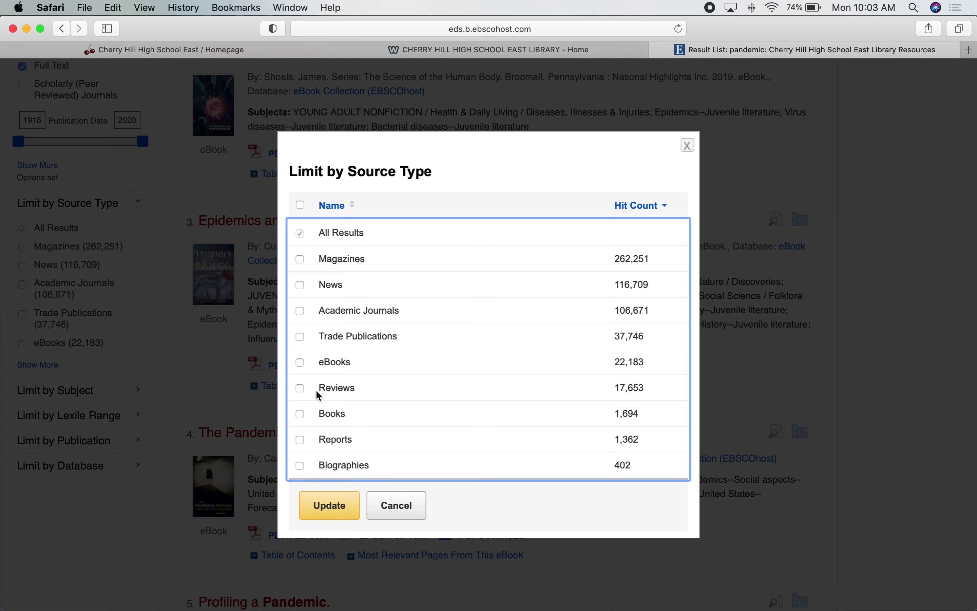
left_click(300, 363)
left_click(300, 366)
scroll(430, 320, "down", 3)
scroll(428, 319, "up", 1)
scroll(428, 319, "down", 1)
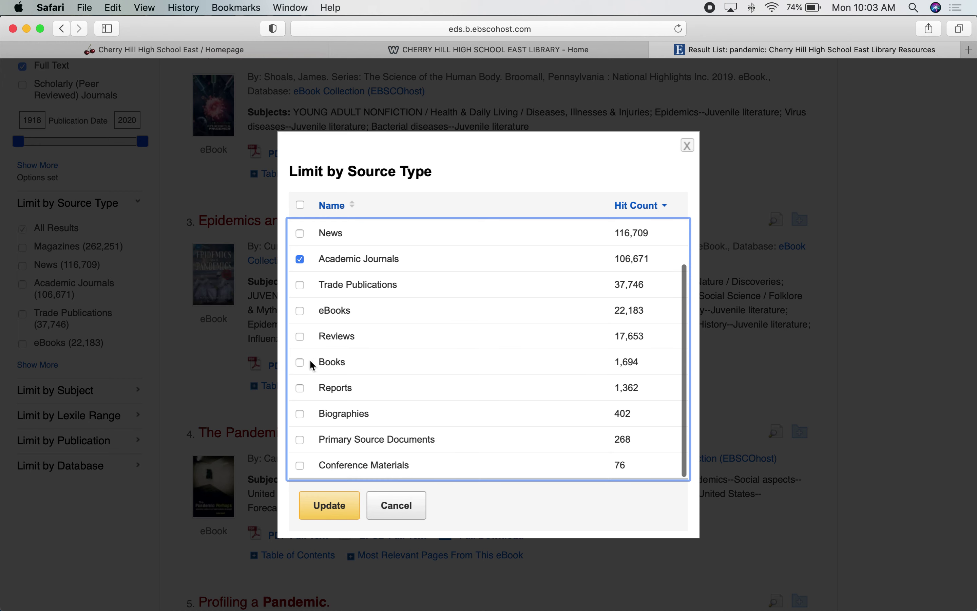
- Leave only Primary Source Documents checked and update, narrowing to 268 results
left_click(300, 259)
left_click(301, 389)
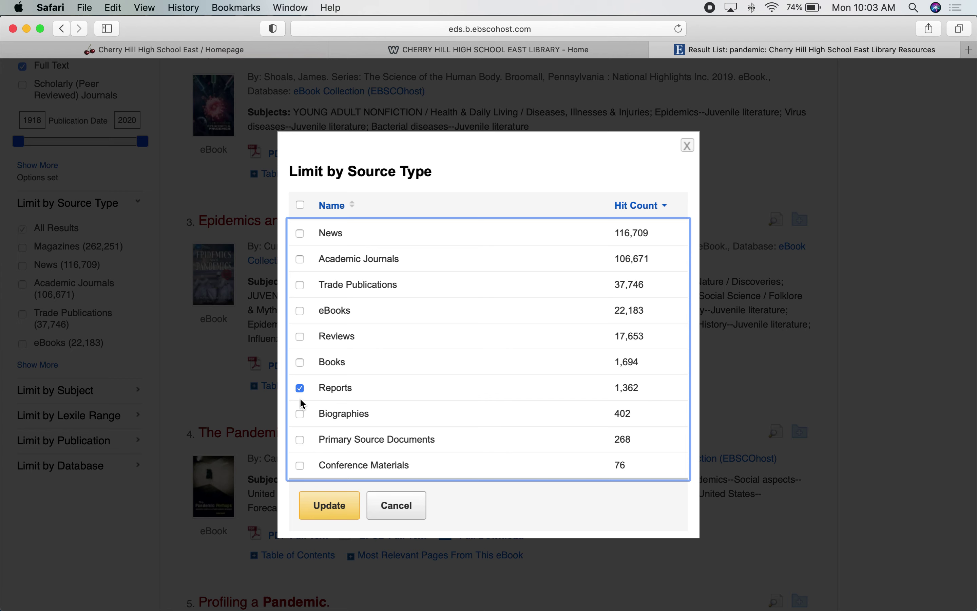
left_click(301, 415)
left_click(301, 388)
left_click(300, 415)
left_click(301, 439)
left_click(354, 501)
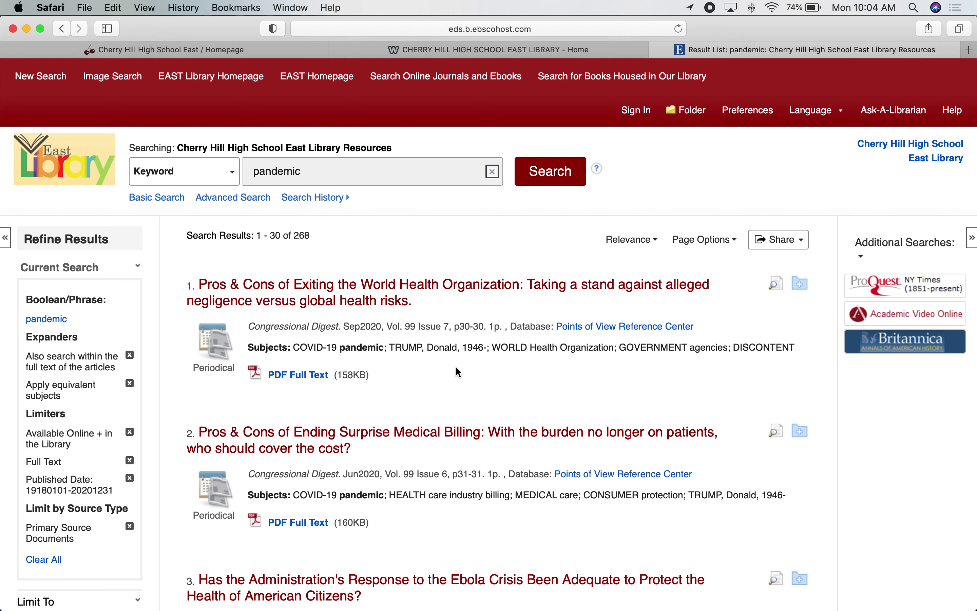
- Look over the 268 primary source results, then switch Source Type back to All Results
scroll(458, 370, "down", 10)
scroll(459, 371, "down", 12)
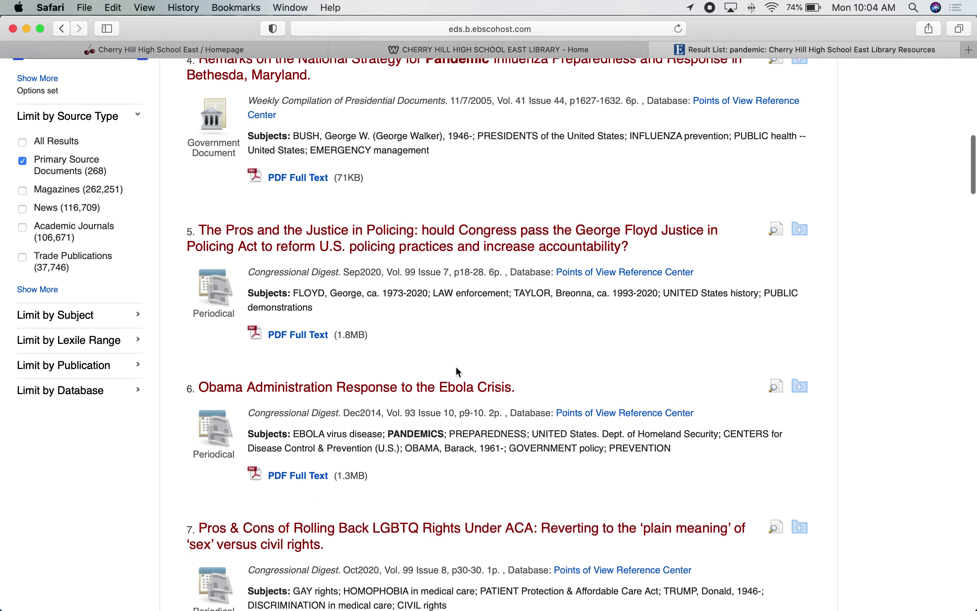
scroll(459, 371, "down", 6)
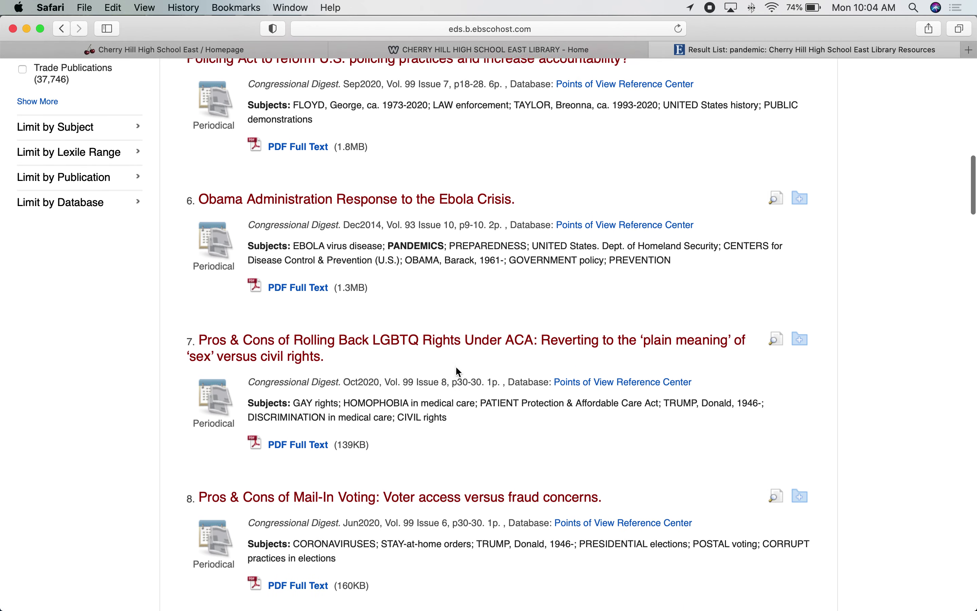
scroll(459, 371, "down", 1)
scroll(459, 372, "up", 20)
scroll(347, 295, "down", 9)
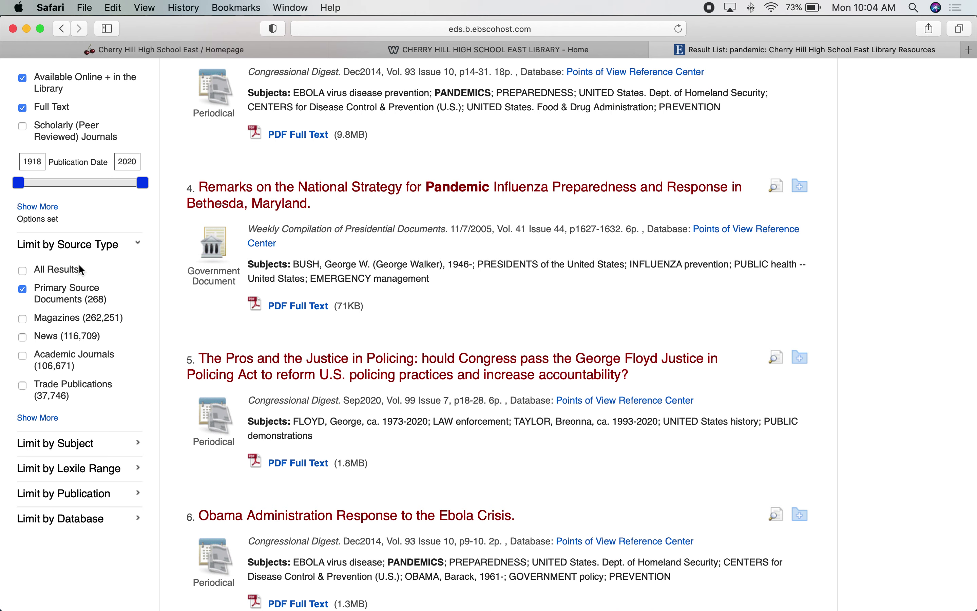
left_click(23, 272)
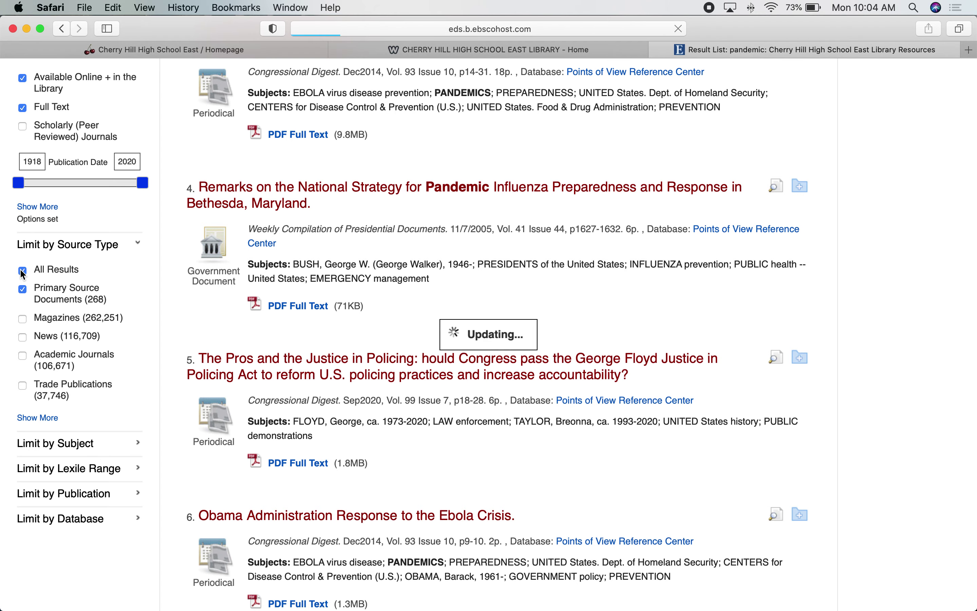
scroll(35, 341, "down", 5)
scroll(35, 341, "down", 8)
scroll(35, 343, "down", 4)
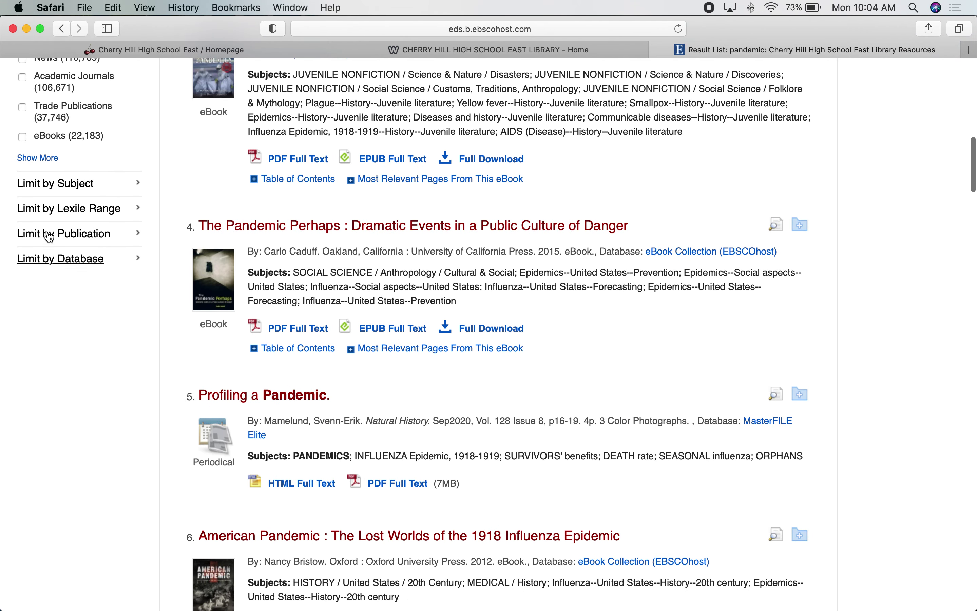
- Expand Limit by Subject, browse the full subject list, and cancel without selecting any
left_click(70, 187)
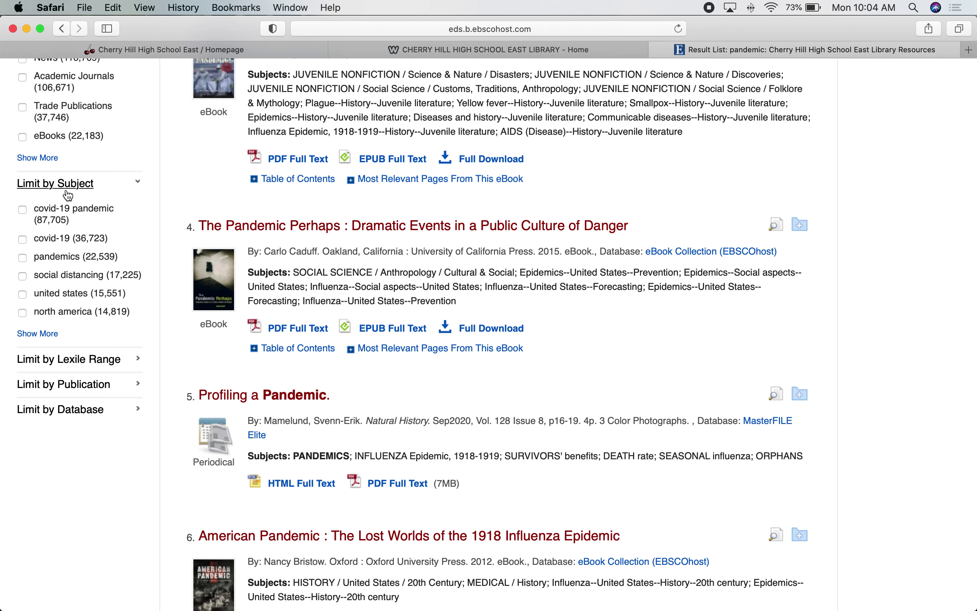
left_click(39, 335)
scroll(395, 357, "down", 3)
scroll(392, 353, "down", 8)
scroll(395, 356, "down", 2)
scroll(392, 350, "down", 1)
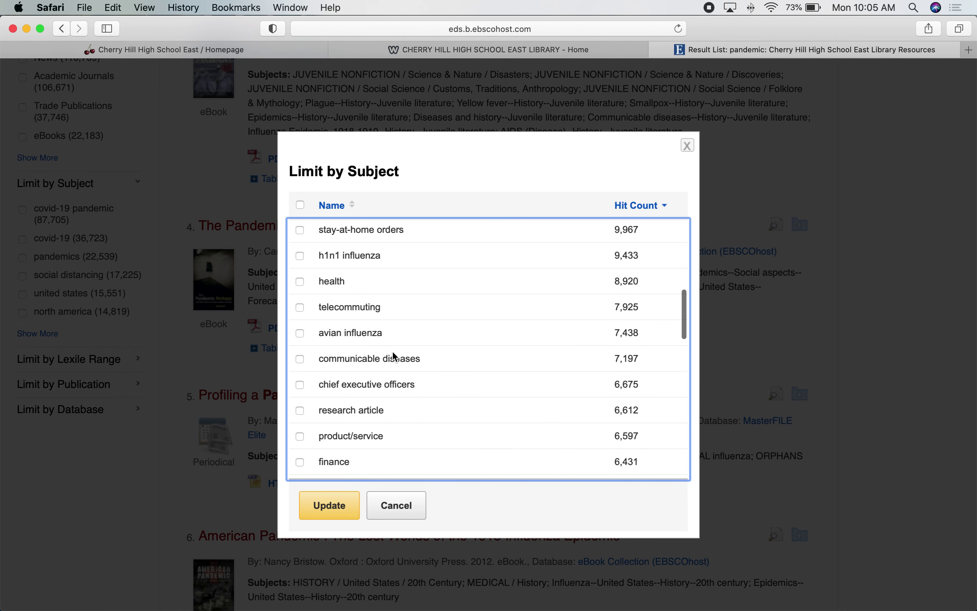
scroll(391, 351, "up", 1)
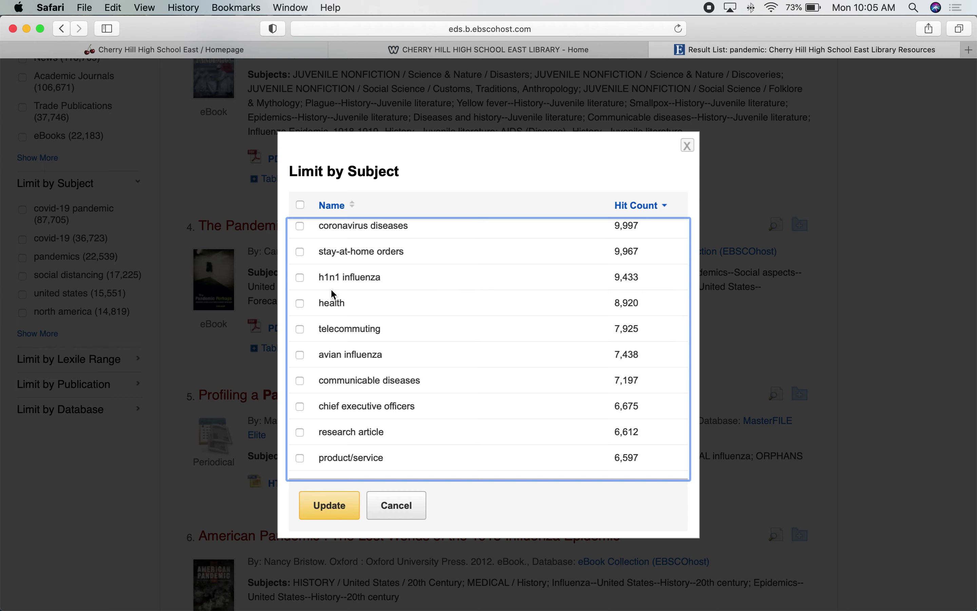
scroll(387, 327, "down", 5)
scroll(388, 327, "down", 3)
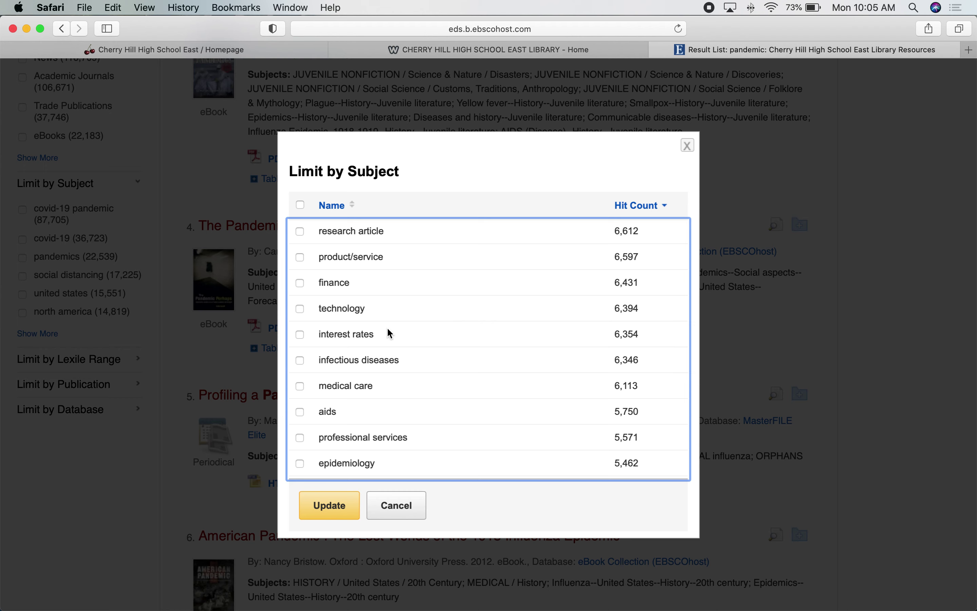
scroll(388, 329, "down", 4)
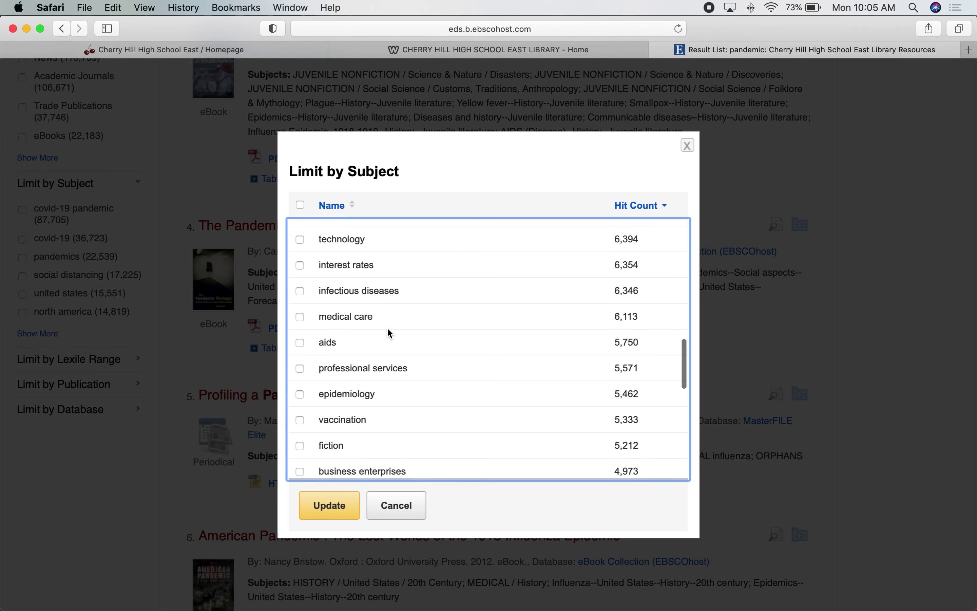
scroll(388, 329, "down", 2)
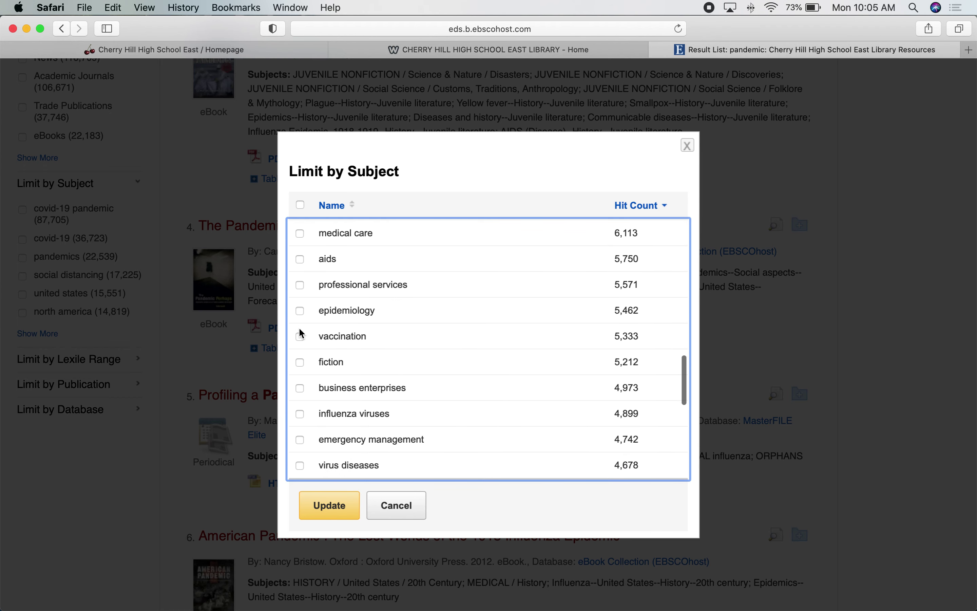
scroll(423, 358, "down", 7)
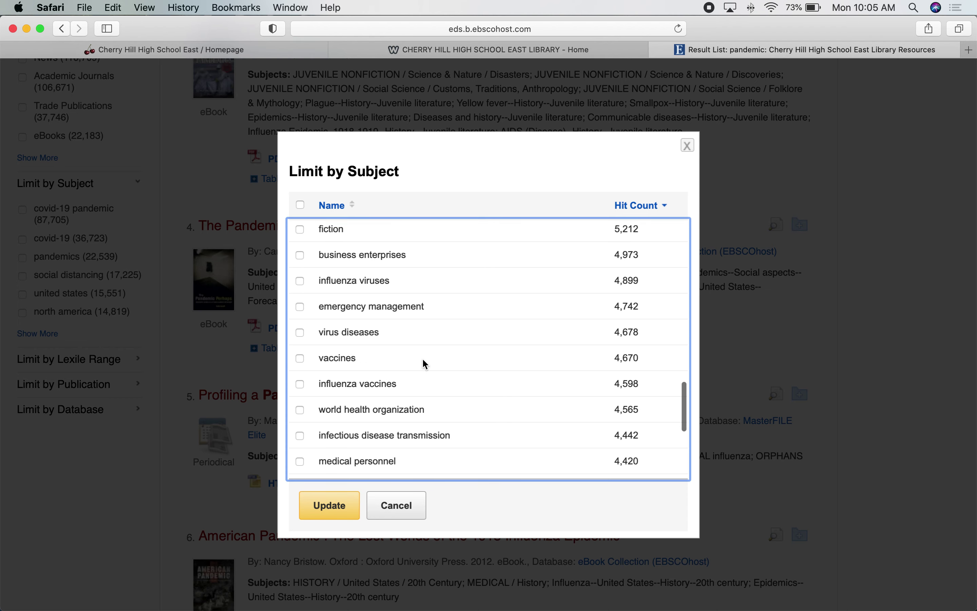
scroll(423, 358, "down", 7)
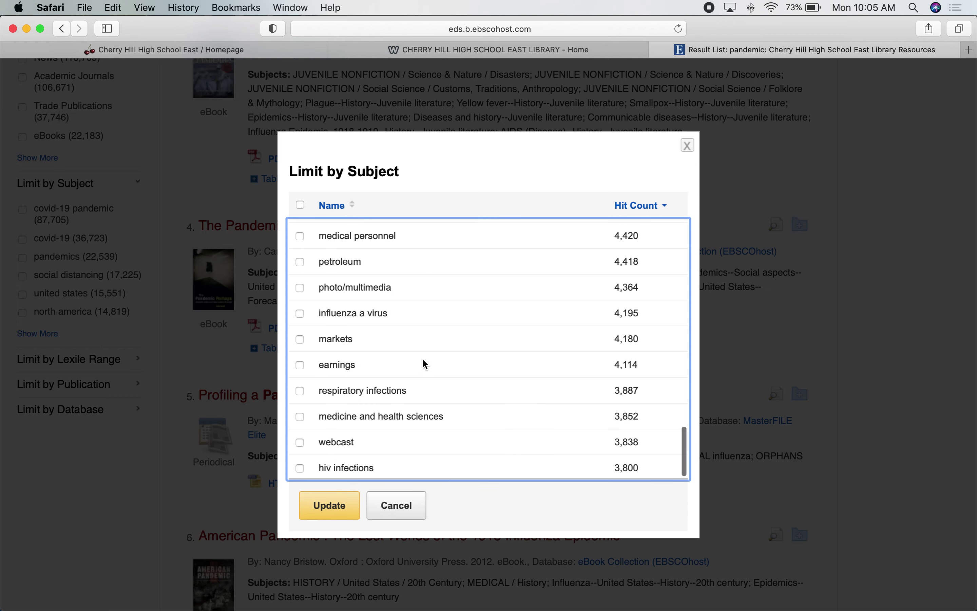
scroll(423, 360, "up", 20)
scroll(423, 360, "up", 18)
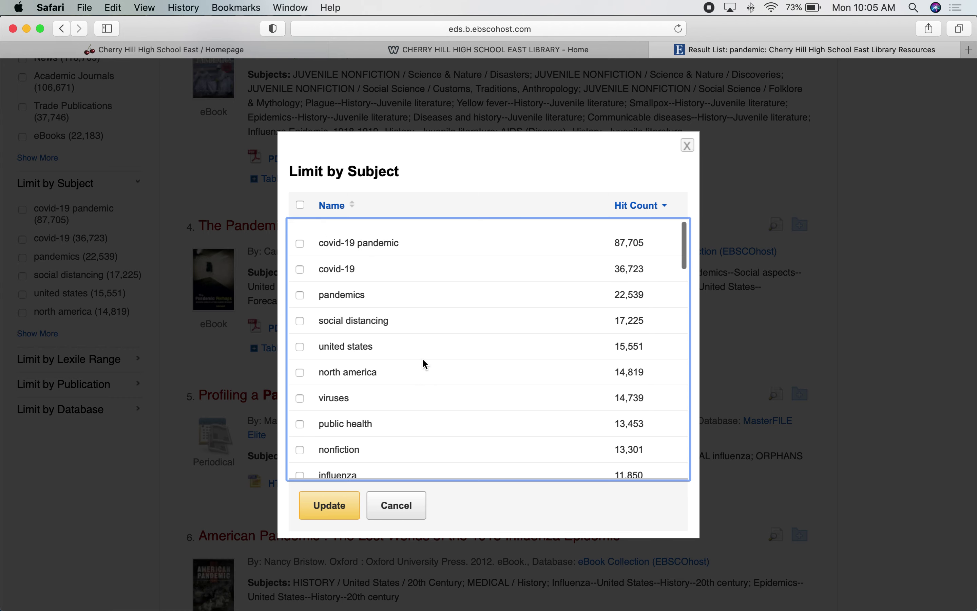
scroll(422, 358, "up", 6)
left_click(387, 508)
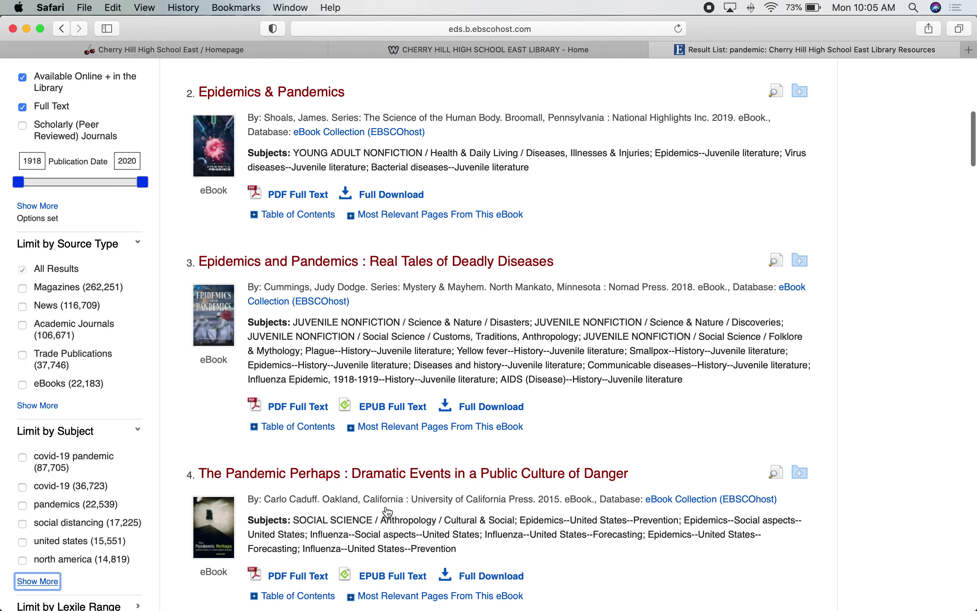
- Bring up the full Limit by Publication list for the pandemic results
left_click(159, 458)
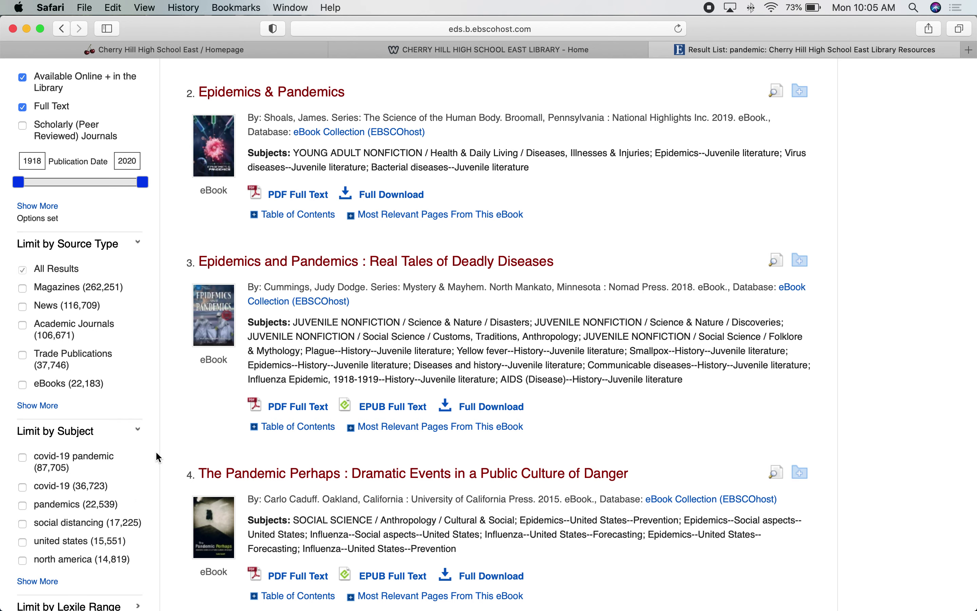
scroll(158, 458, "down", 5)
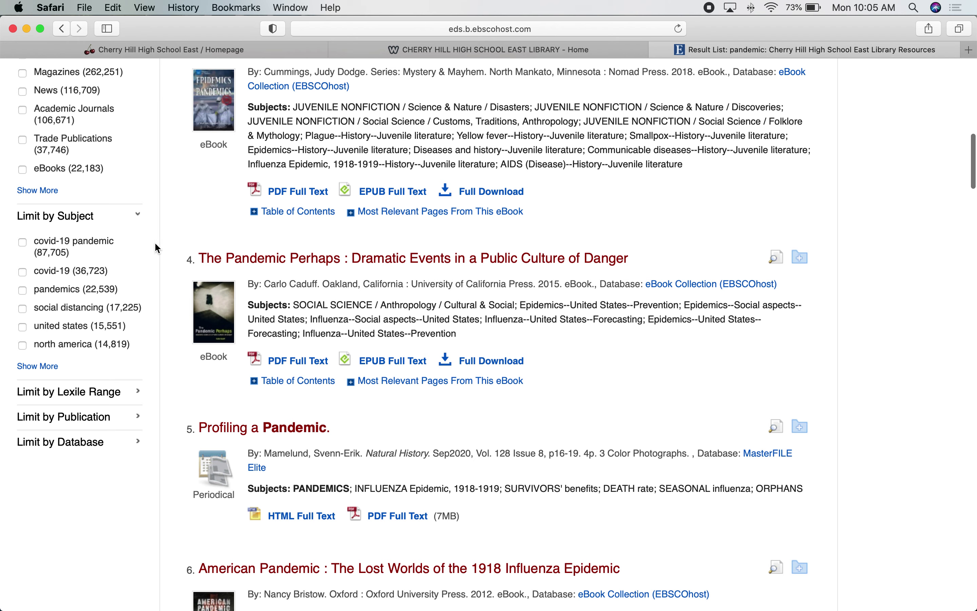
left_click(64, 418)
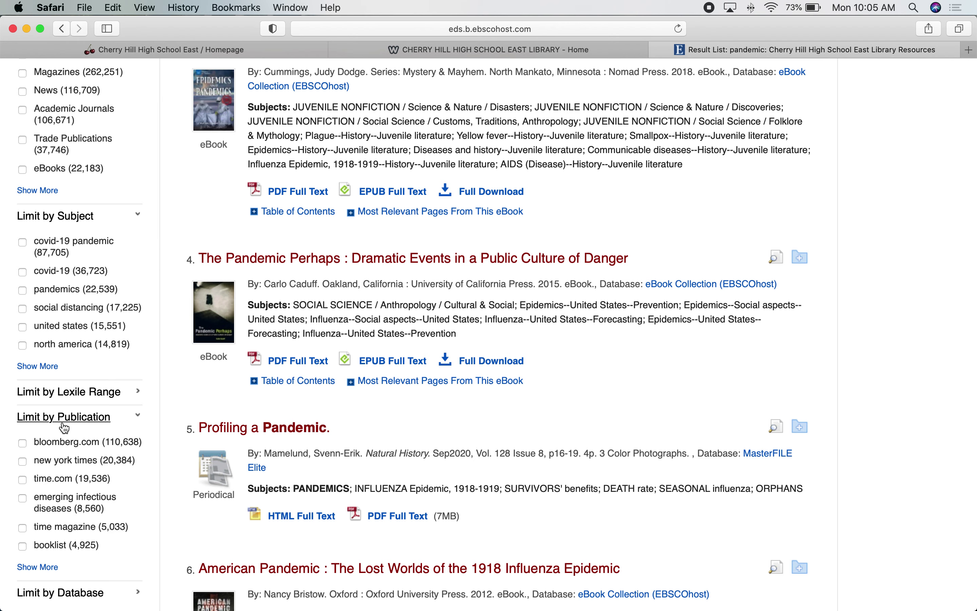
left_click(38, 568)
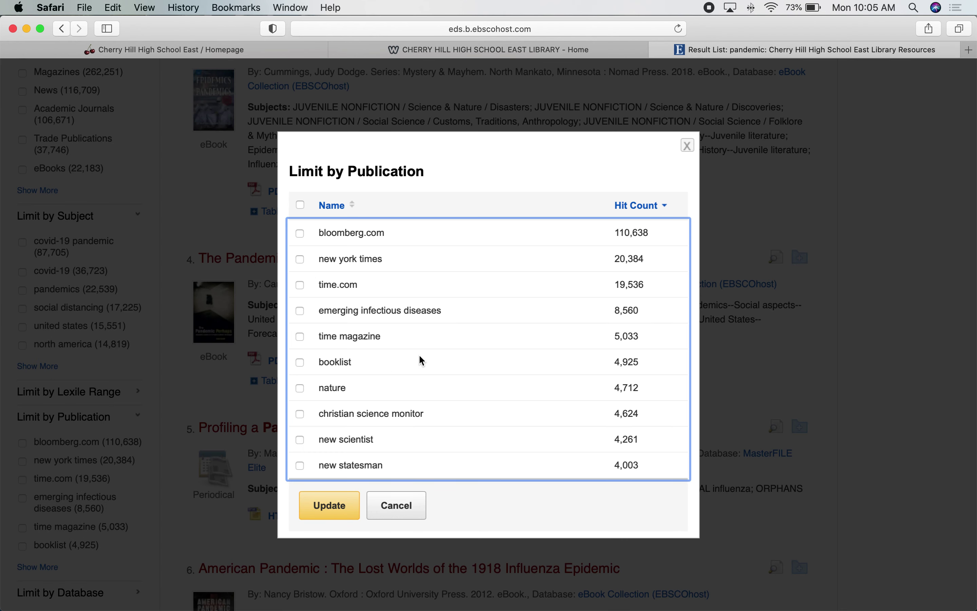
- Scroll through the publications, then cancel so no publication limit is applied
scroll(419, 356, "down", 5)
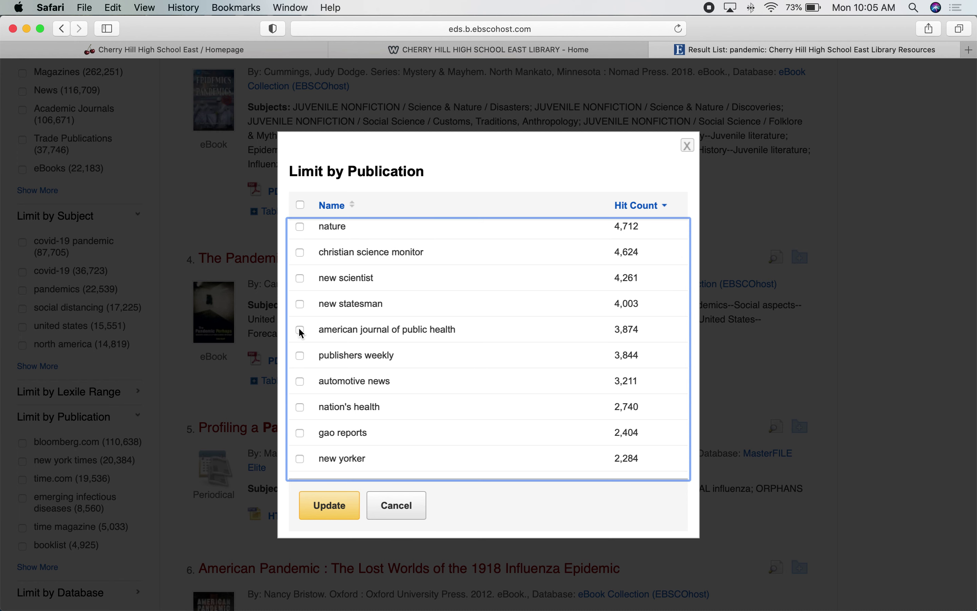
scroll(381, 378, "down", 4)
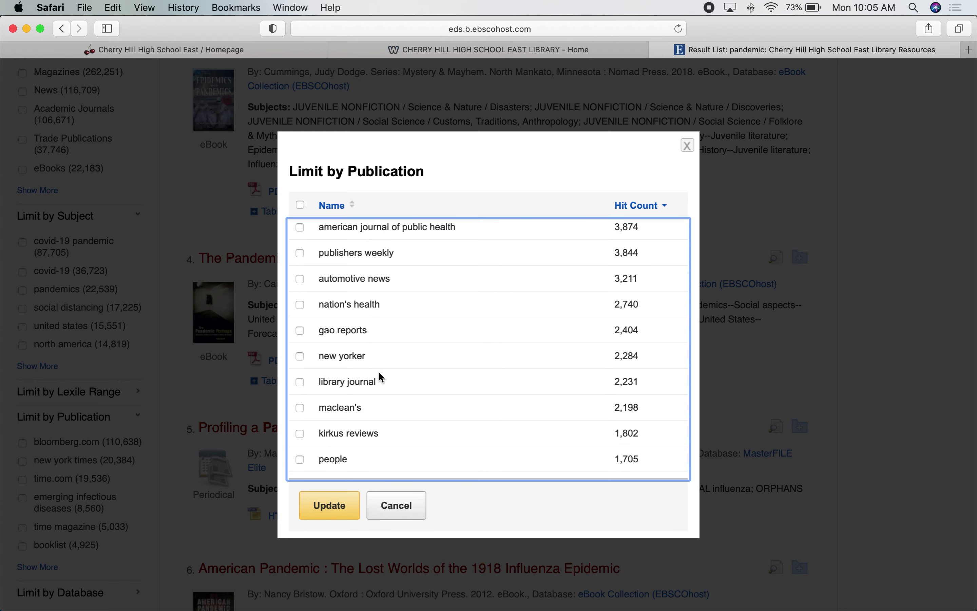
scroll(380, 375, "down", 5)
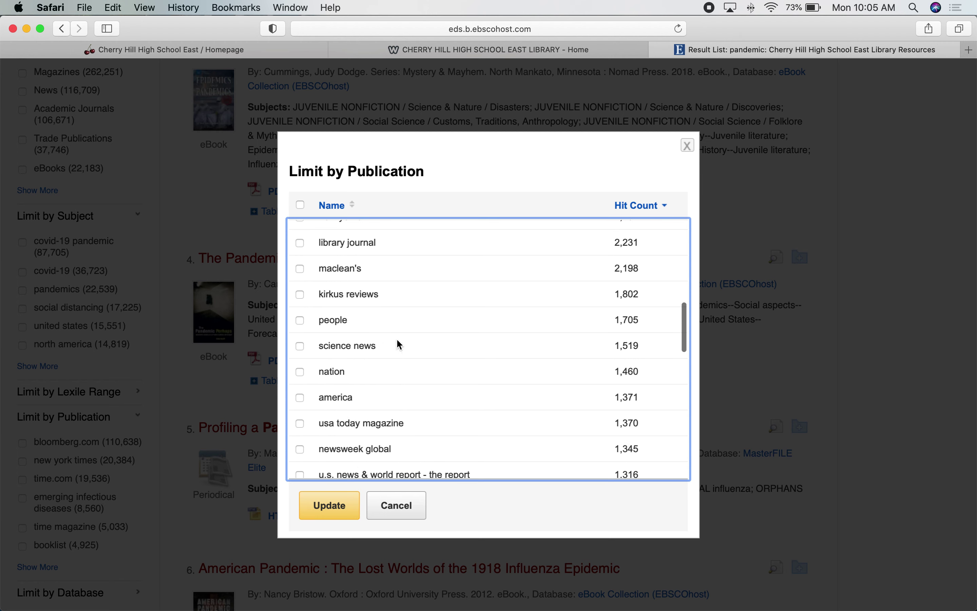
scroll(376, 379, "down", 4)
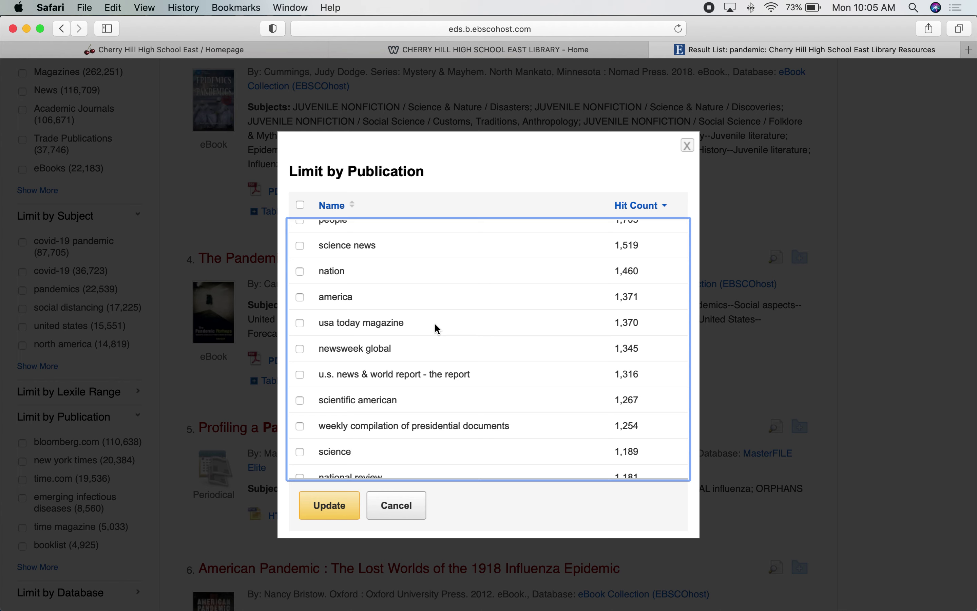
scroll(436, 327, "down", 7)
scroll(437, 329, "down", 2)
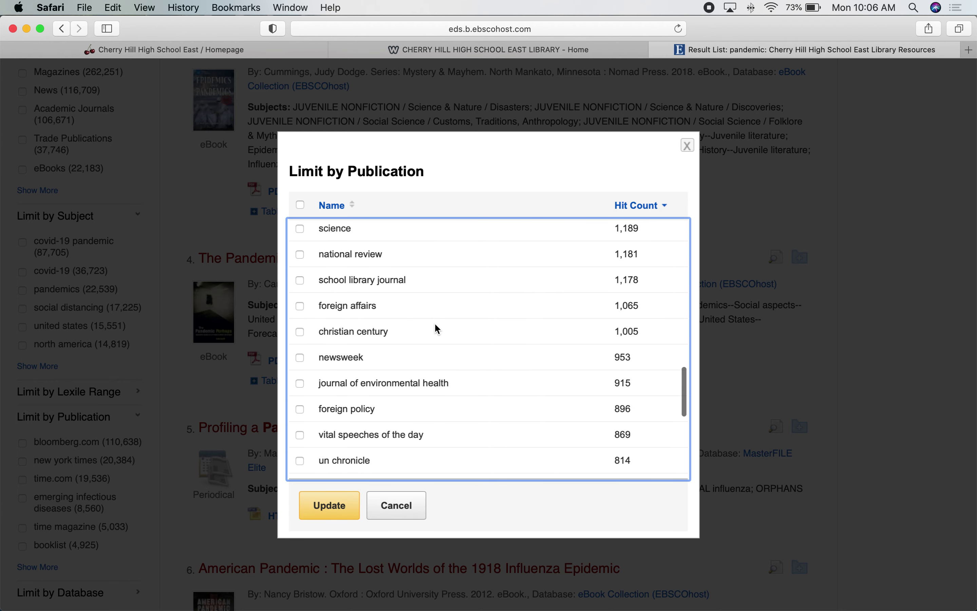
scroll(435, 326, "down", 5)
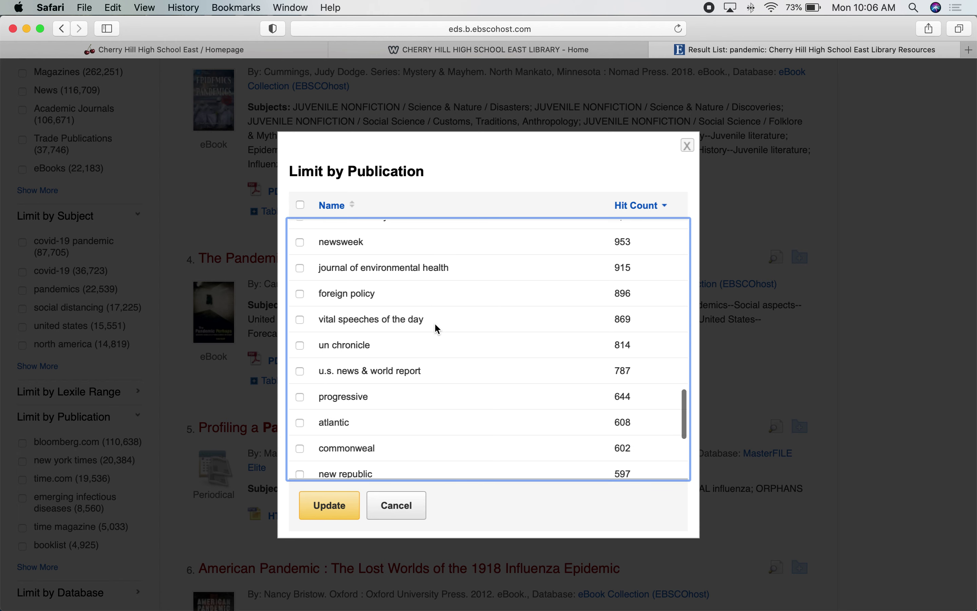
scroll(436, 327, "down", 1)
scroll(435, 326, "down", 4)
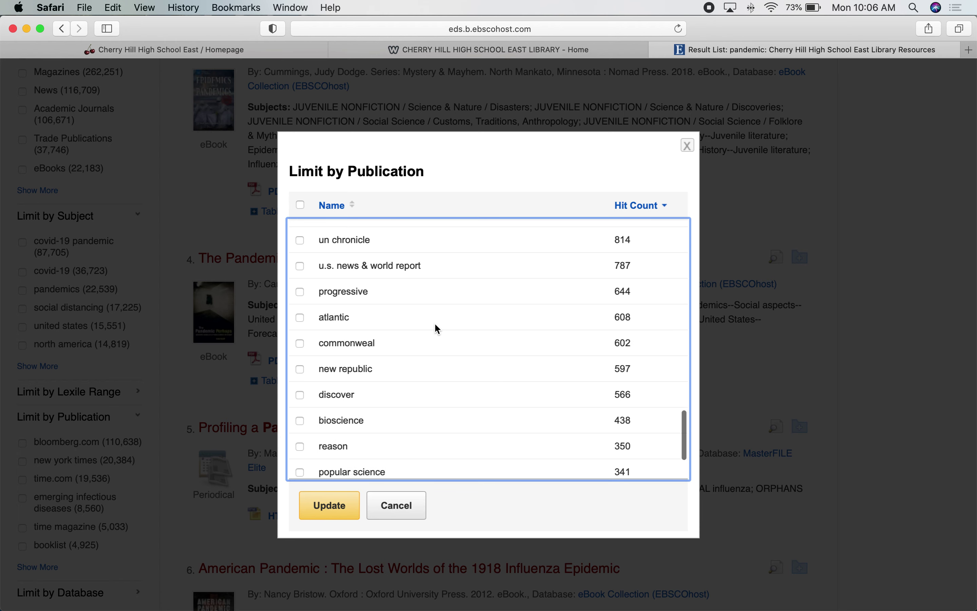
scroll(435, 322, "down", 2)
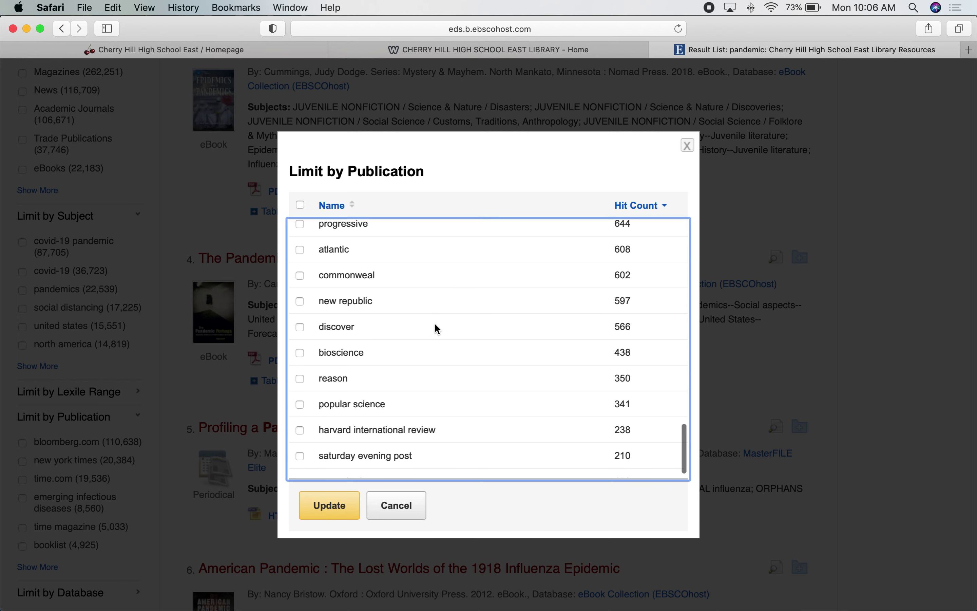
scroll(435, 323, "down", 3)
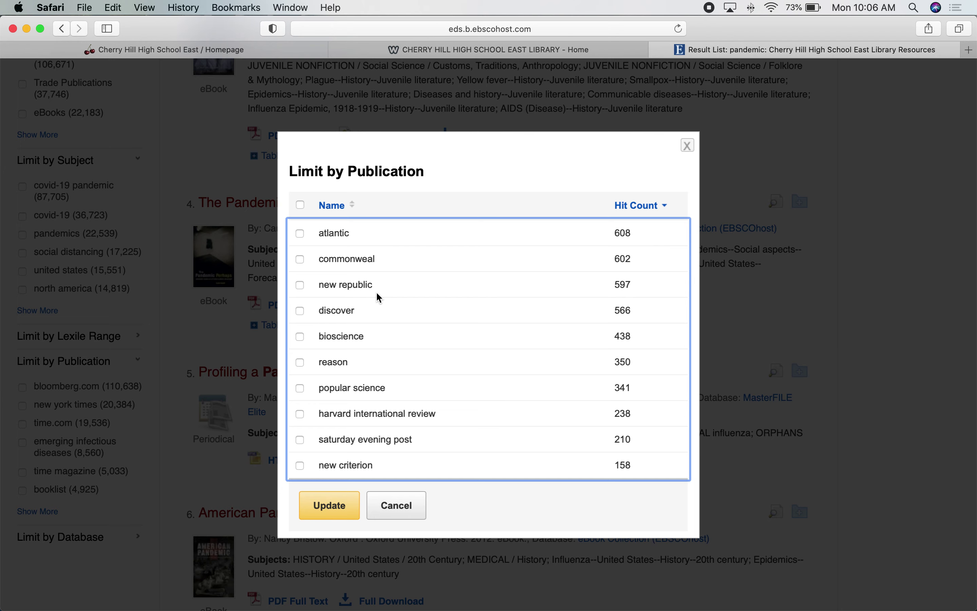
left_click(389, 507)
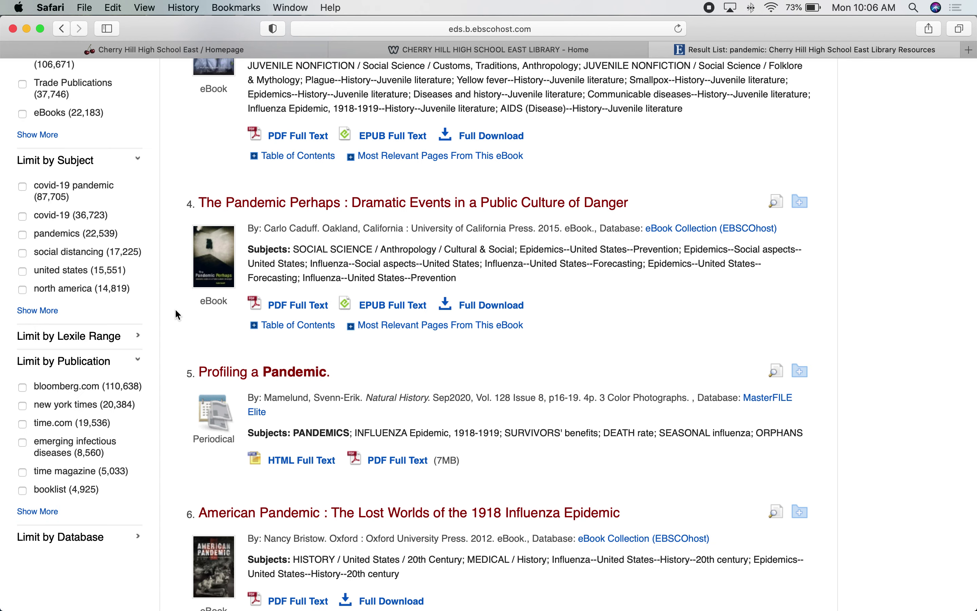
scroll(178, 315, "up", 5)
scroll(175, 310, "up", 15)
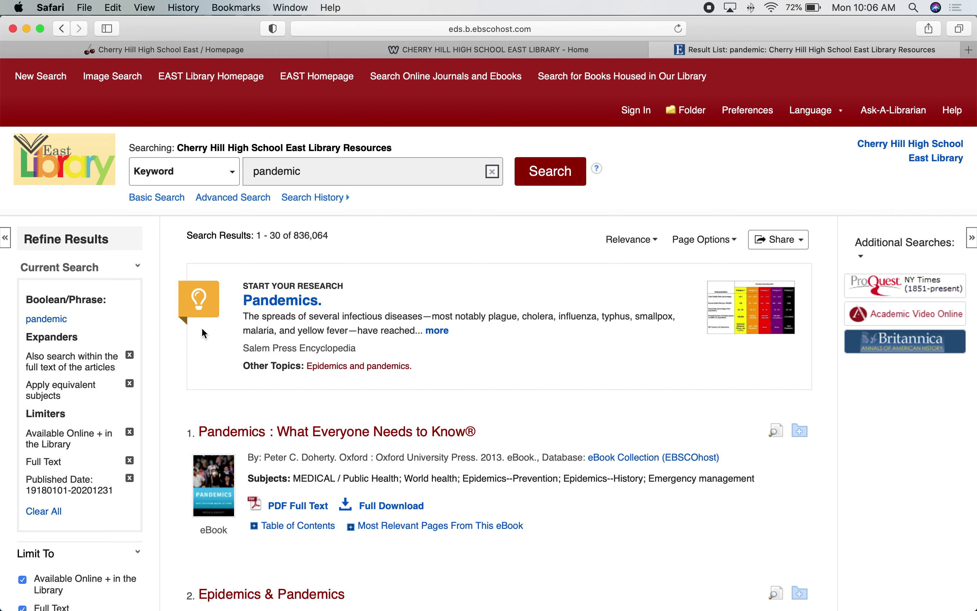
- Open the 'Pandemics.' Salem Press research starter and check its web address
left_click(286, 302)
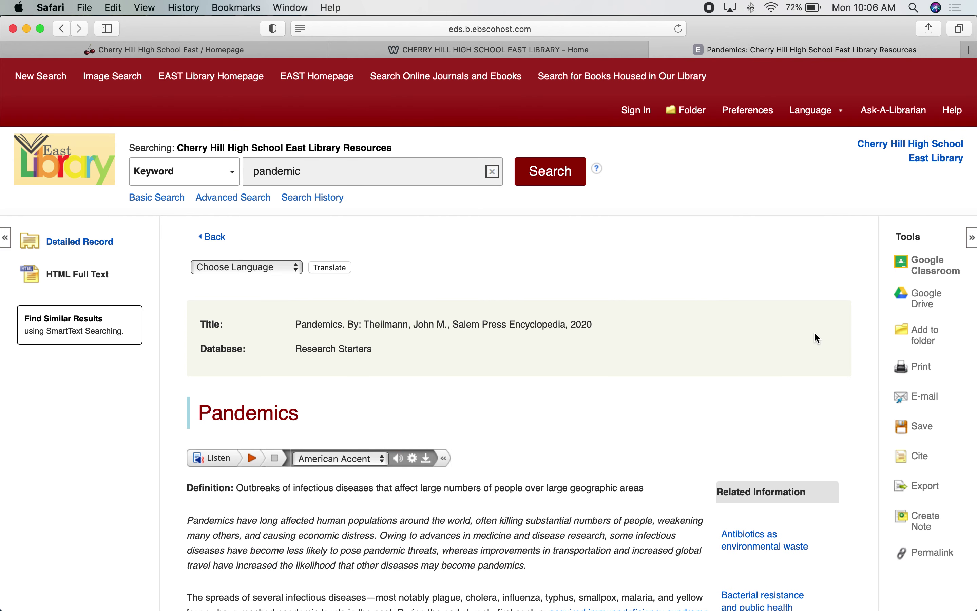
scroll(880, 352, "down", 1)
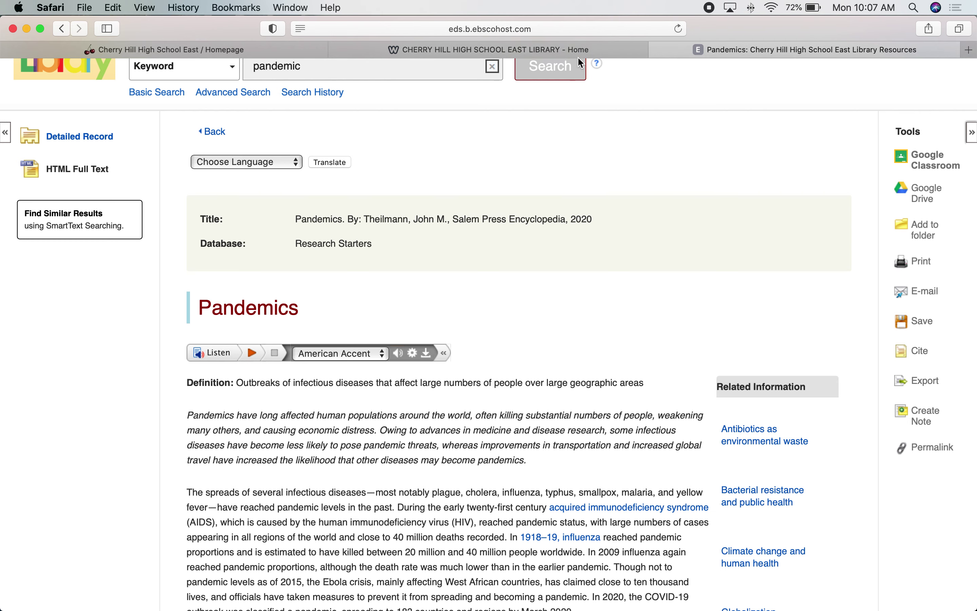
left_click(567, 27)
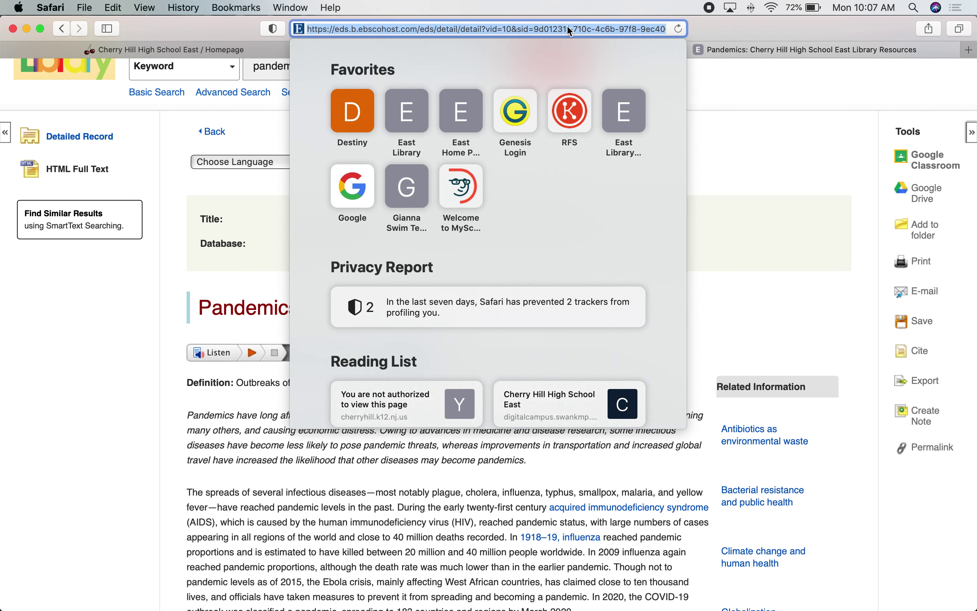
left_click(731, 135)
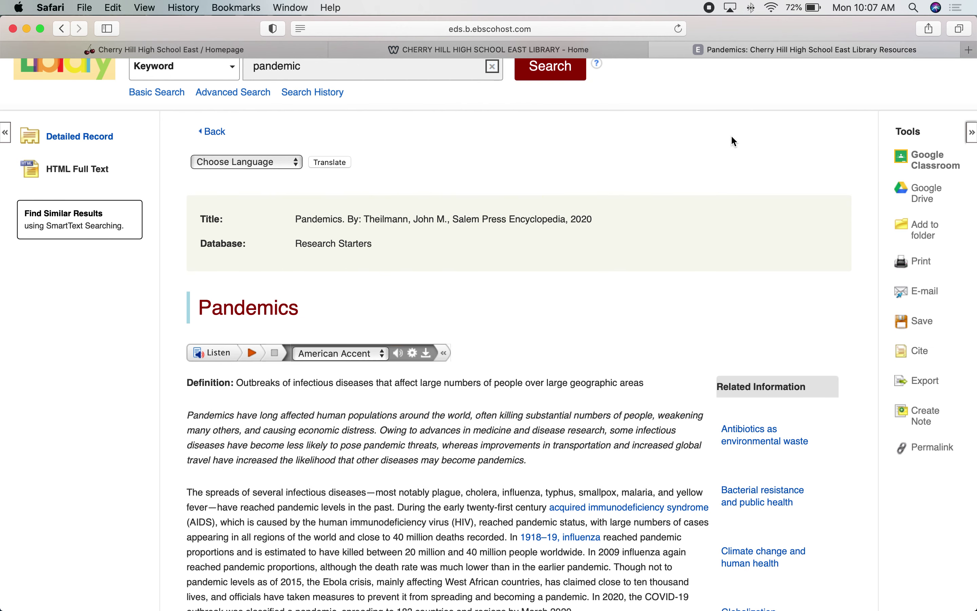
- Display the article's search.ebscohost.com permalink from the Tools column
scroll(730, 135, "up", 5)
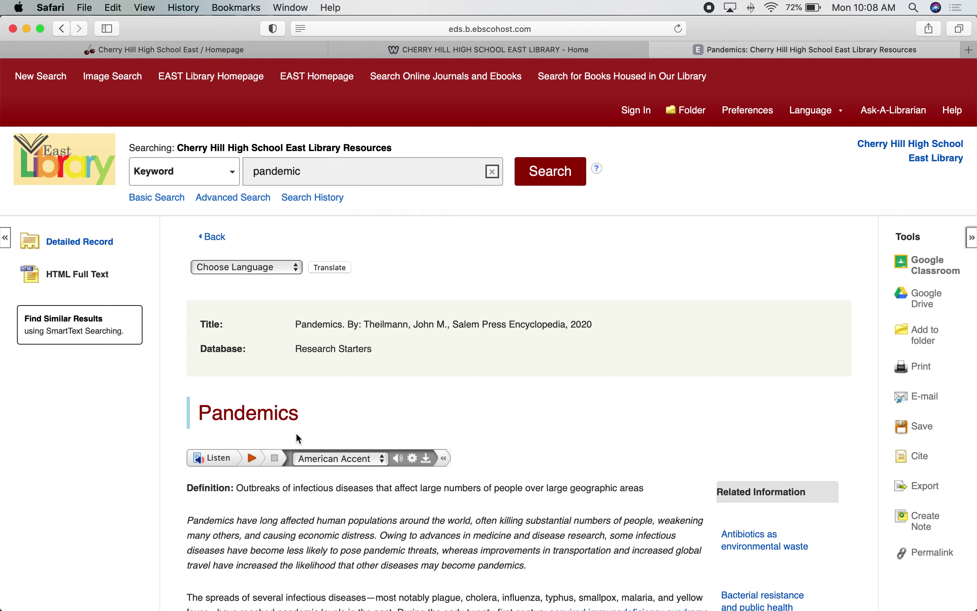
scroll(299, 436, "down", 3)
scroll(299, 436, "down", 2)
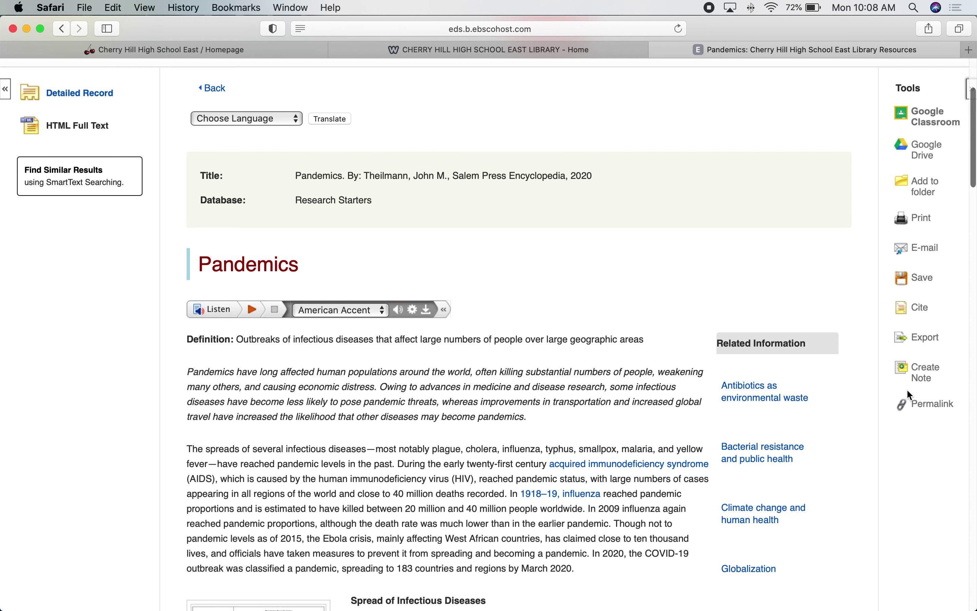
left_click(928, 407)
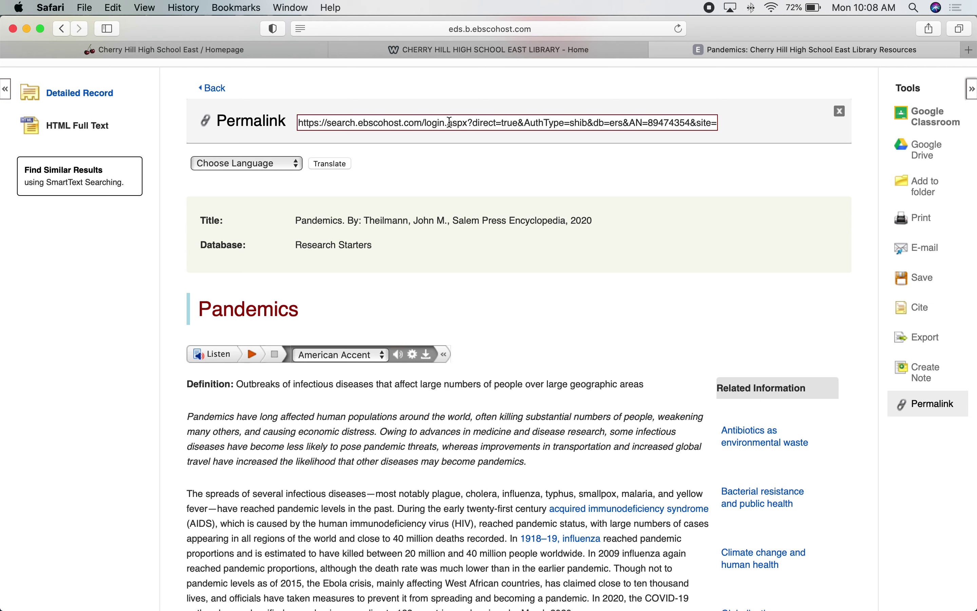
- Copy the Pandemics article's search.ebscohost.com permalink, then start a fresh browser tab
left_click(421, 120)
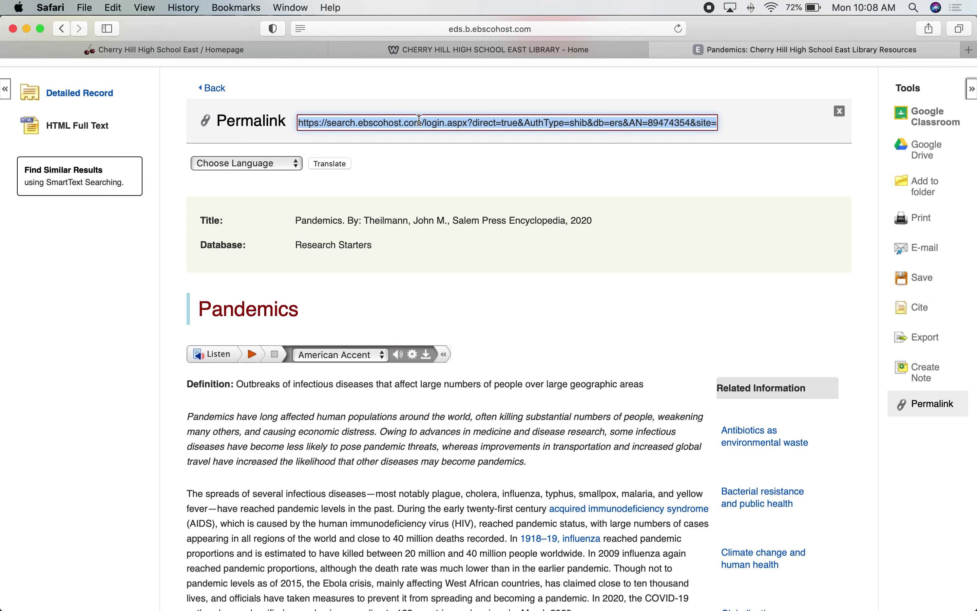
right_click(420, 120)
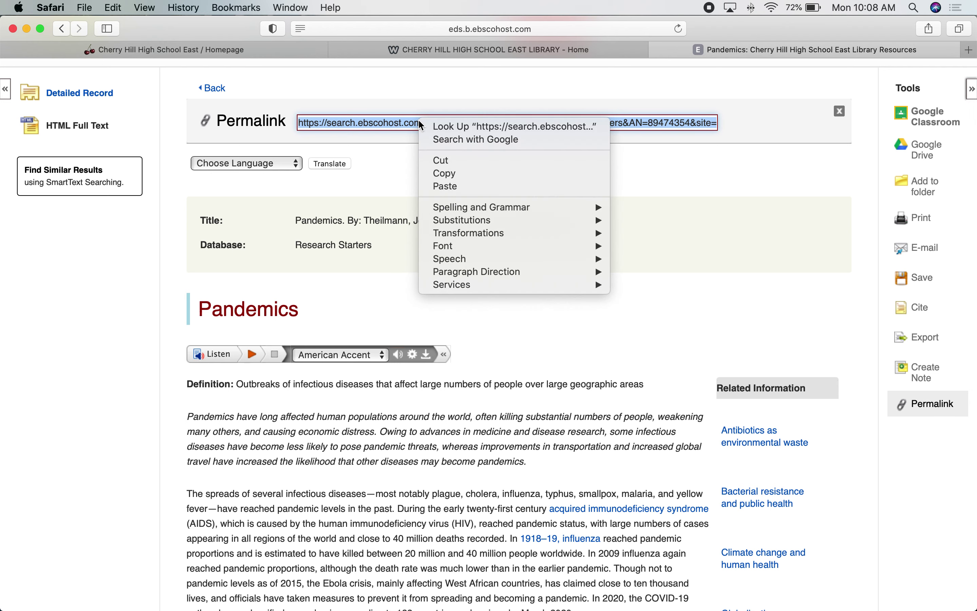
left_click(447, 175)
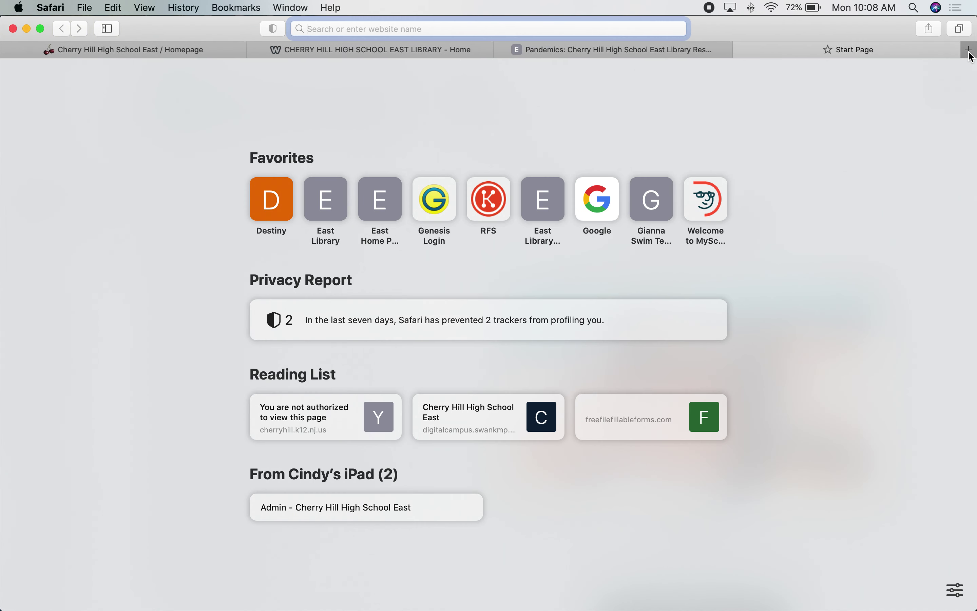
left_click(969, 51)
- Go to docs.google.com, sign in with the saved school account, and create a blank document
type("docs.google.com")
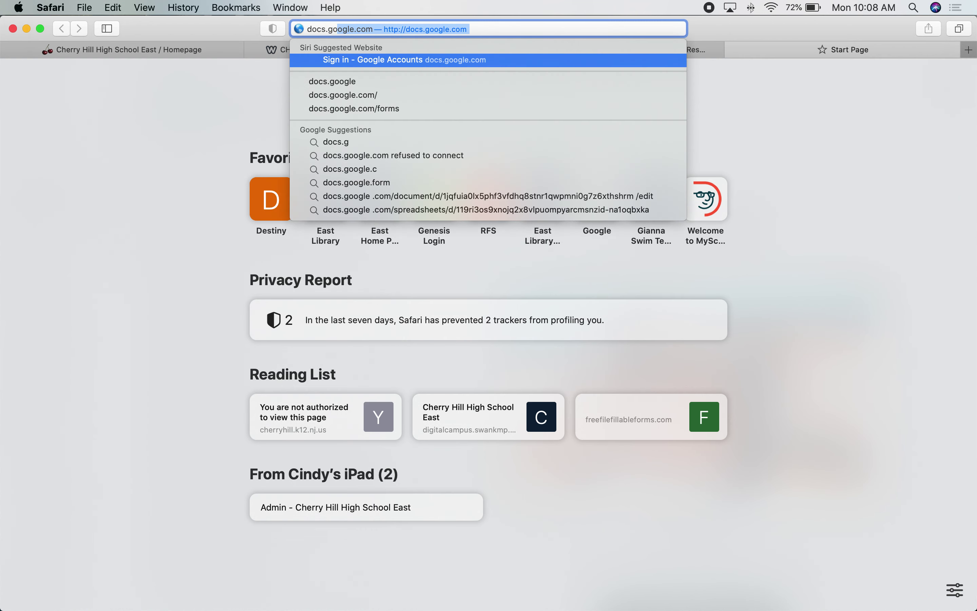
key("Return")
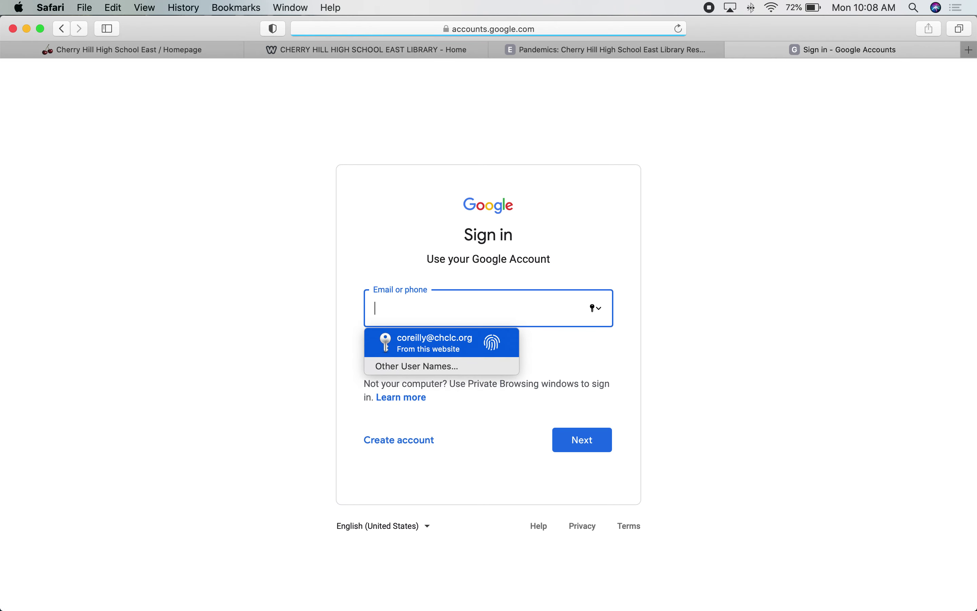
key("Return")
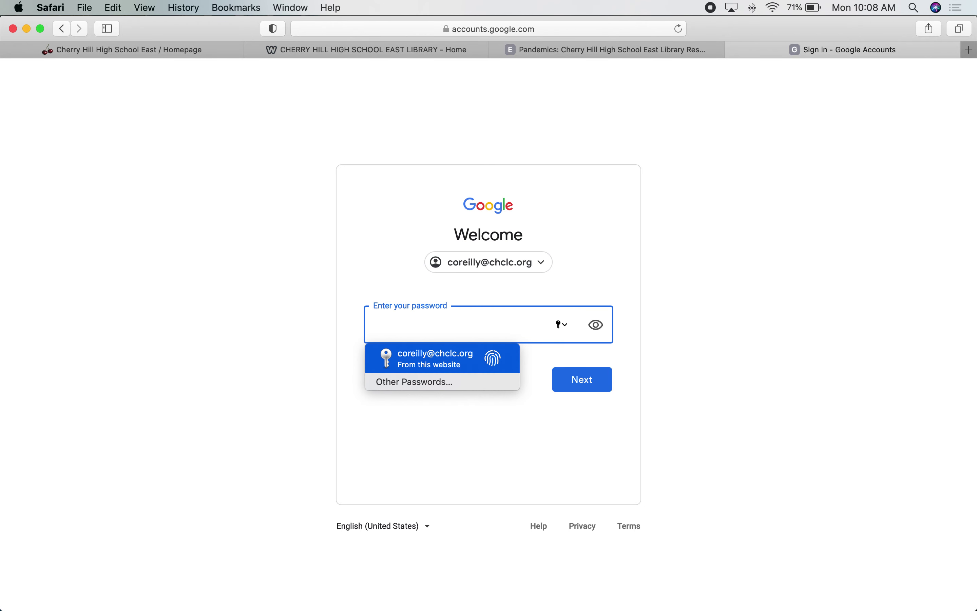
key("Return")
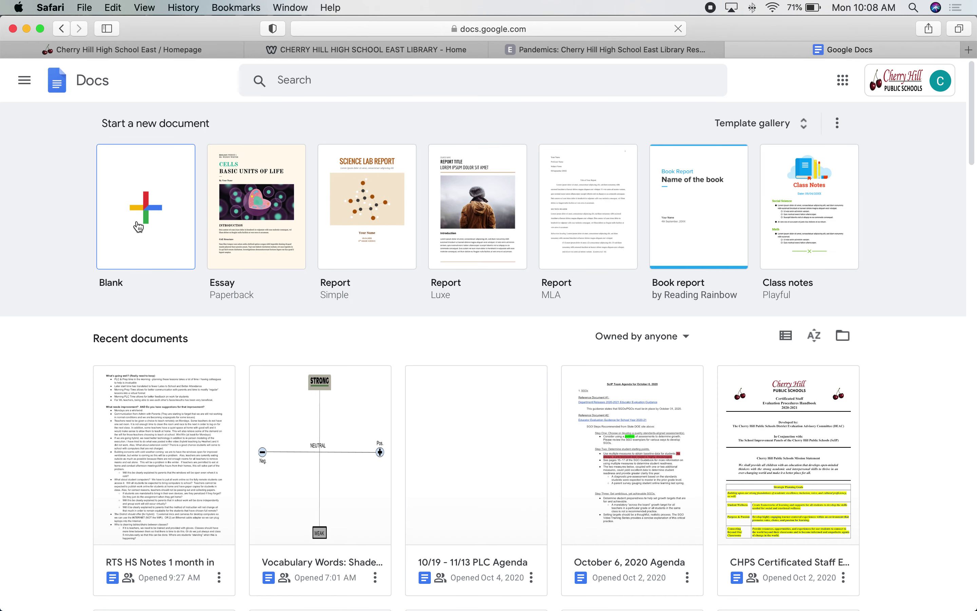
left_click(138, 226)
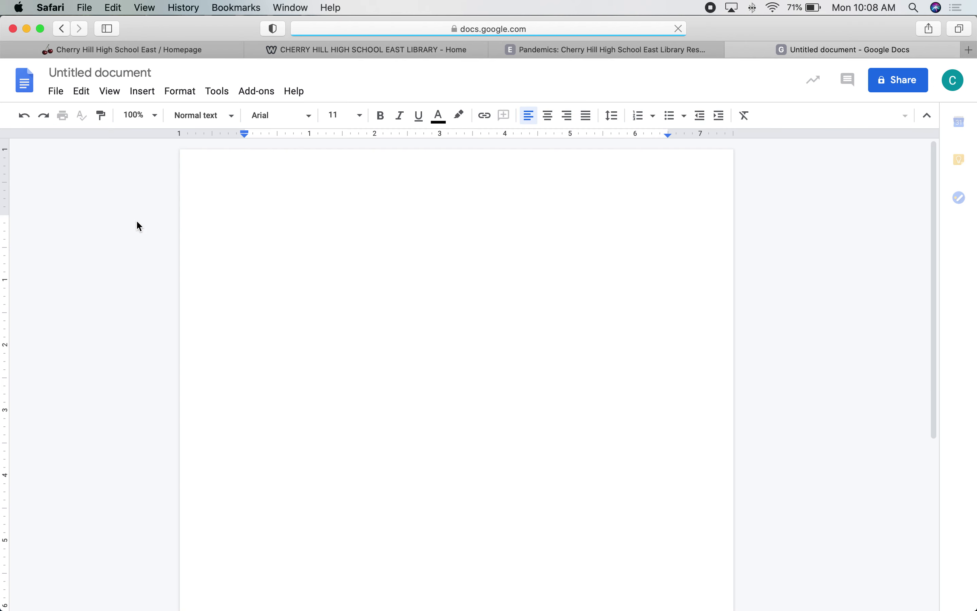
- Title the untitled document 'Pandemic Research'
left_click(138, 72)
type("R")
key("BackSpace")
type("Pan")
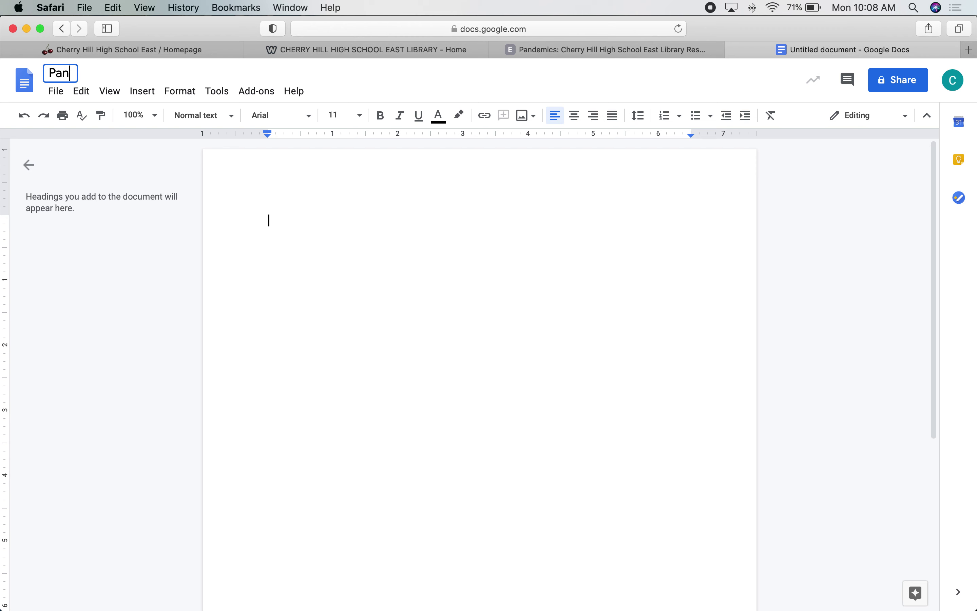
type("demic R")
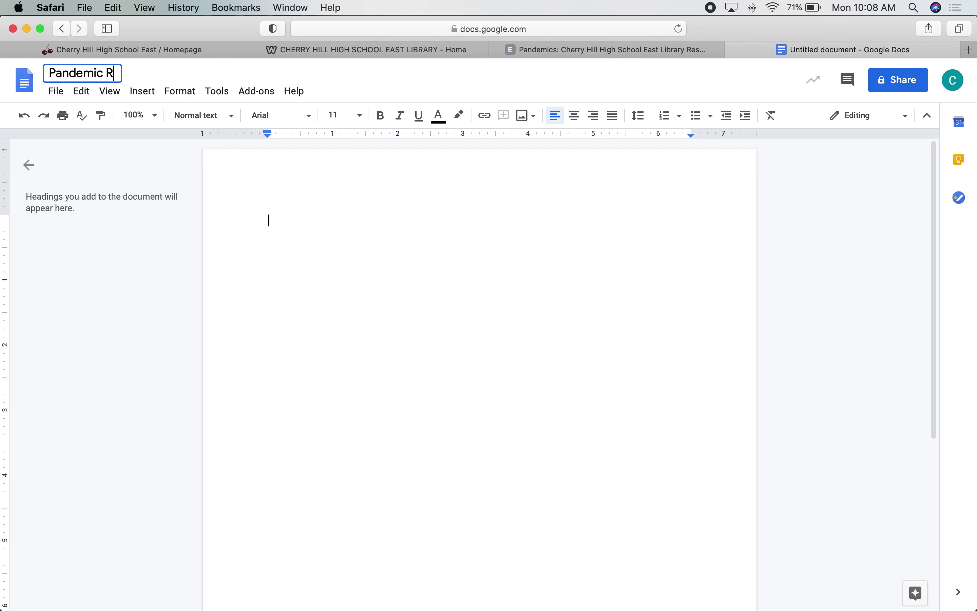
type("eserac")
key("BackSpace")
key("BackSpace")
key("BackSpace")
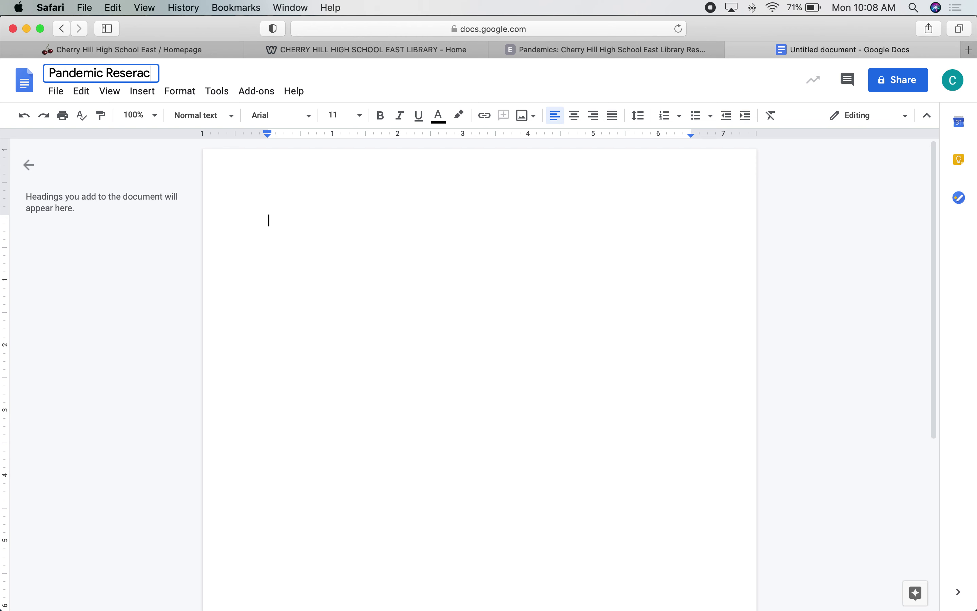
type("arch")
key("Return")
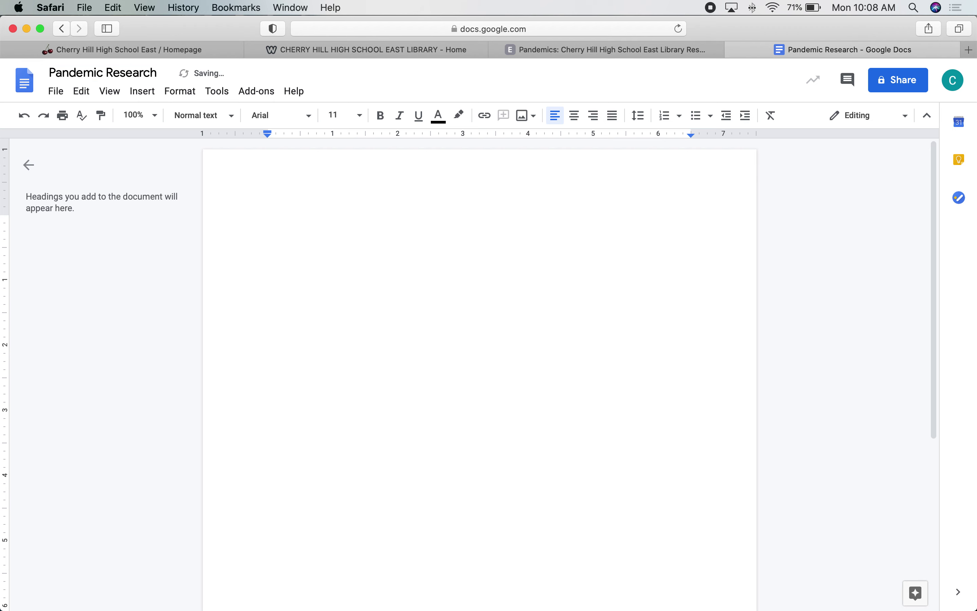
- Paste the EBSCO permalink into the document and go back to the article
left_click(288, 218)
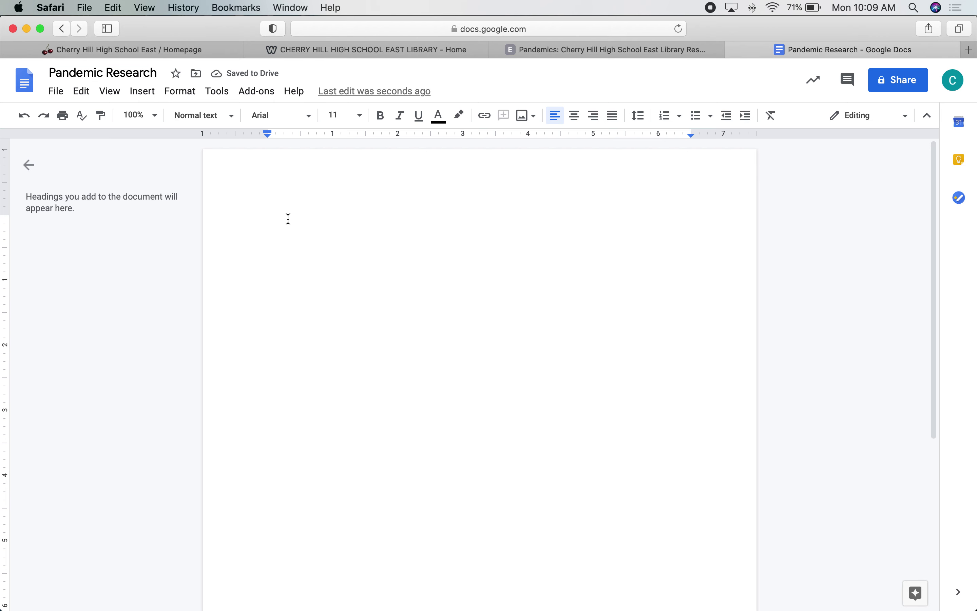
key("super+v")
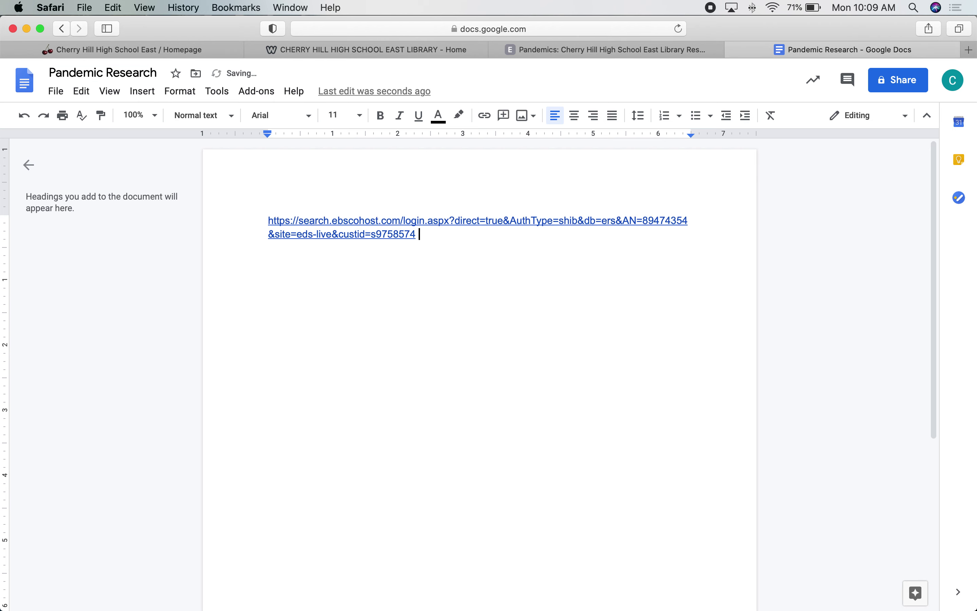
left_click(641, 45)
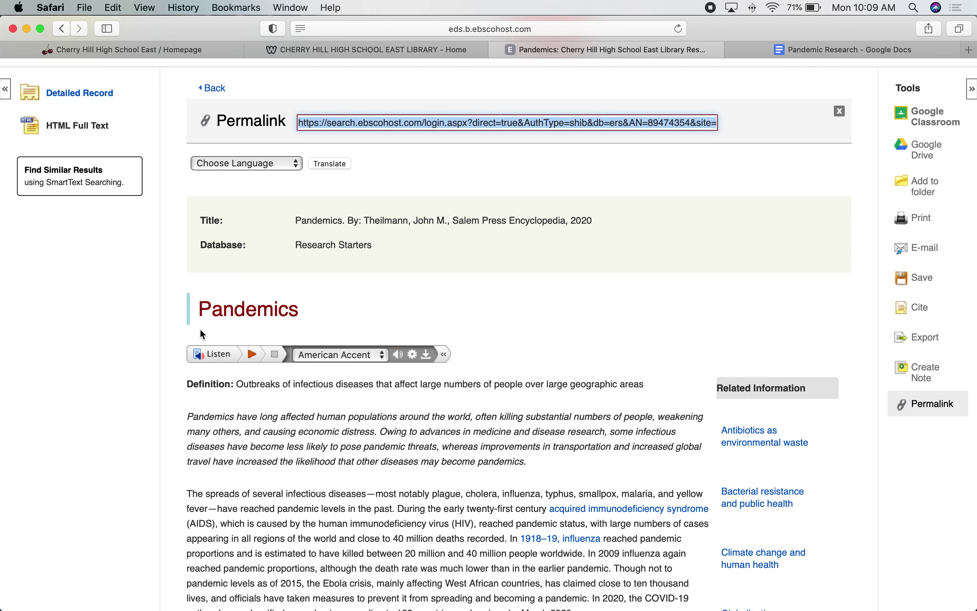
- Paste the title 'Pandemics' on a line above the permalink and add an empty line below it
double_click(235, 308)
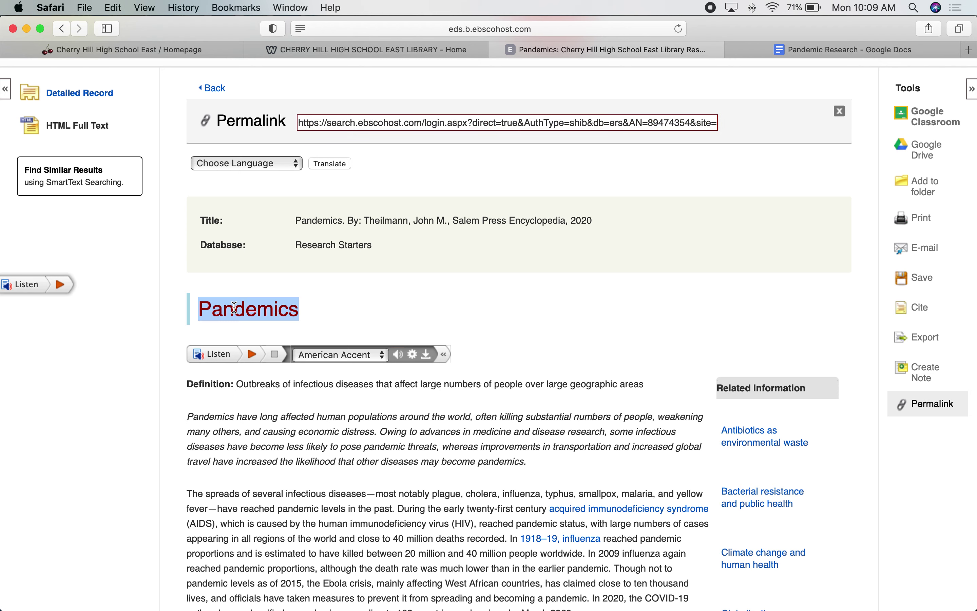
left_click(820, 51)
left_click(268, 218)
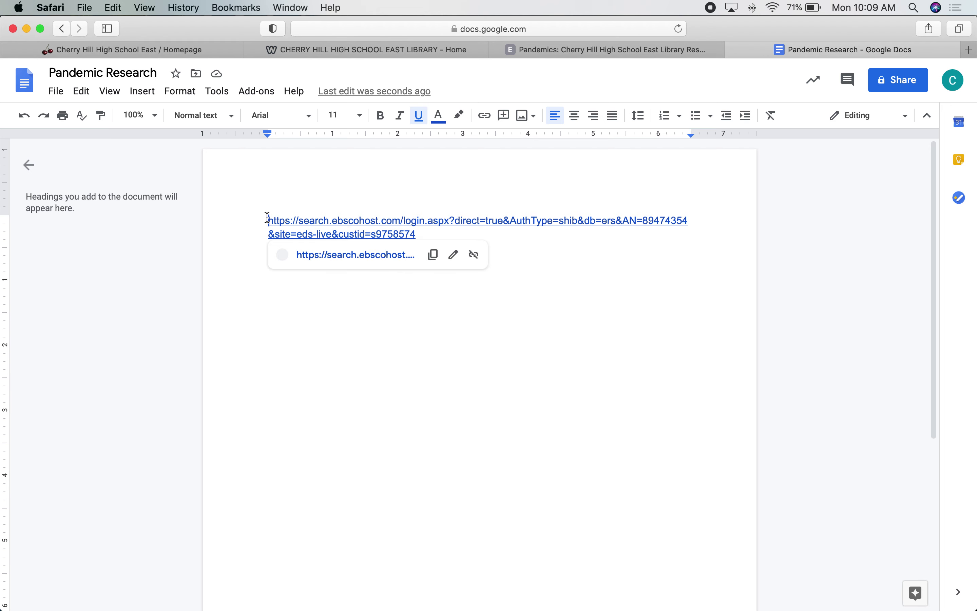
key("Return")
key("Up")
key("super+v")
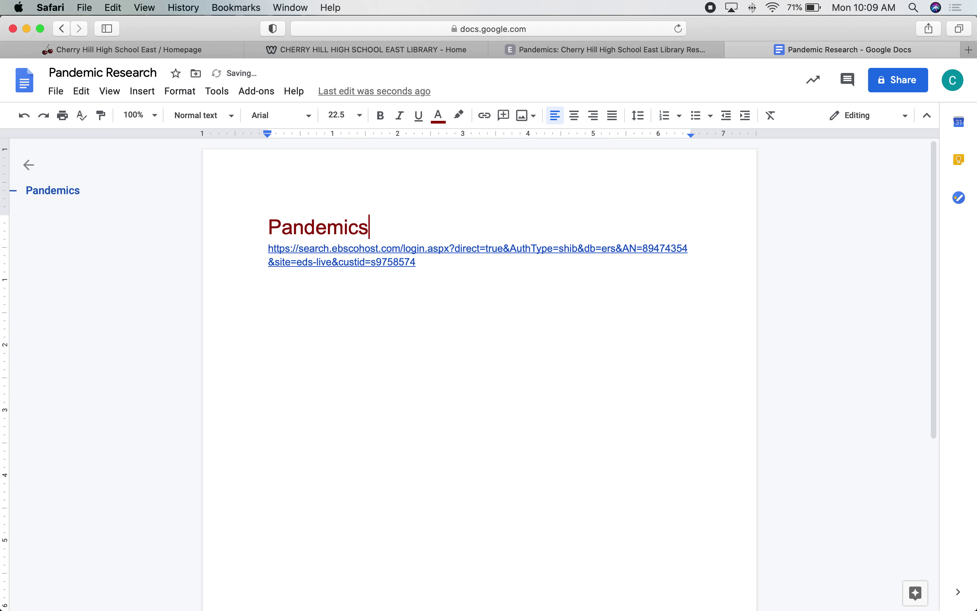
left_click(464, 267)
key("Return")
key("Return")
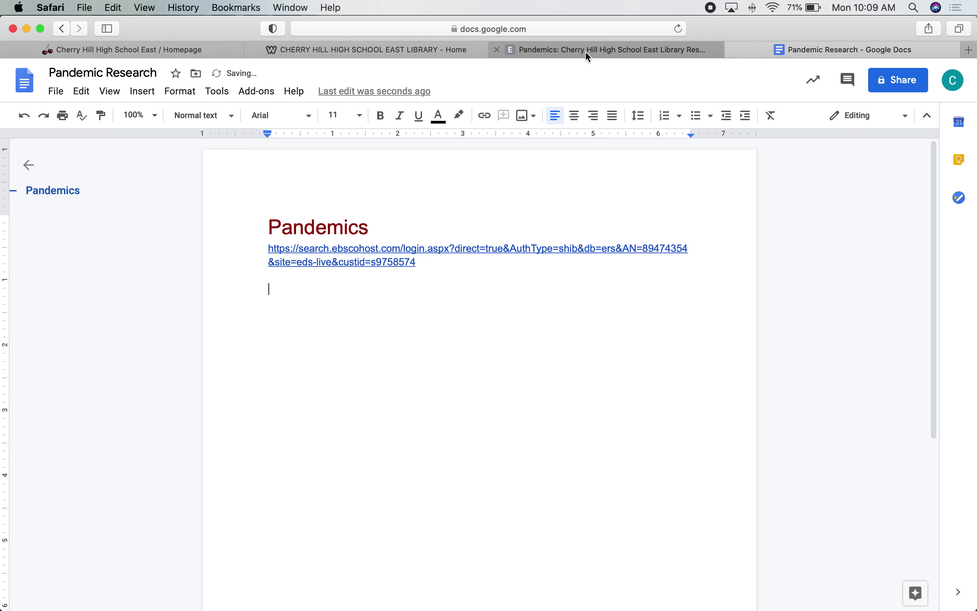
- Return to the pandemic result list and open the eBook 'Pandemics : What Everyone Needs to Know'
mouse_move(583, 49)
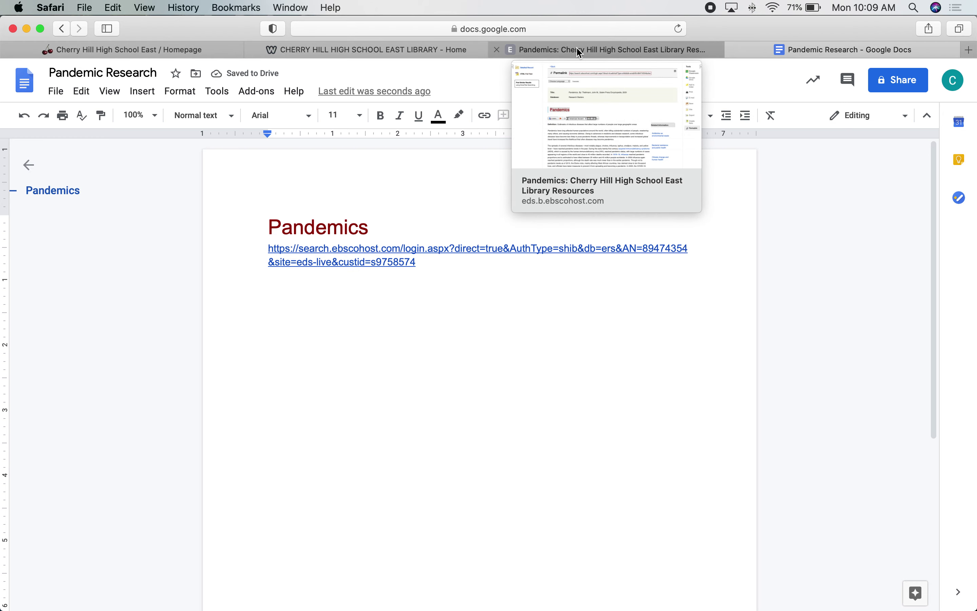
left_click(582, 49)
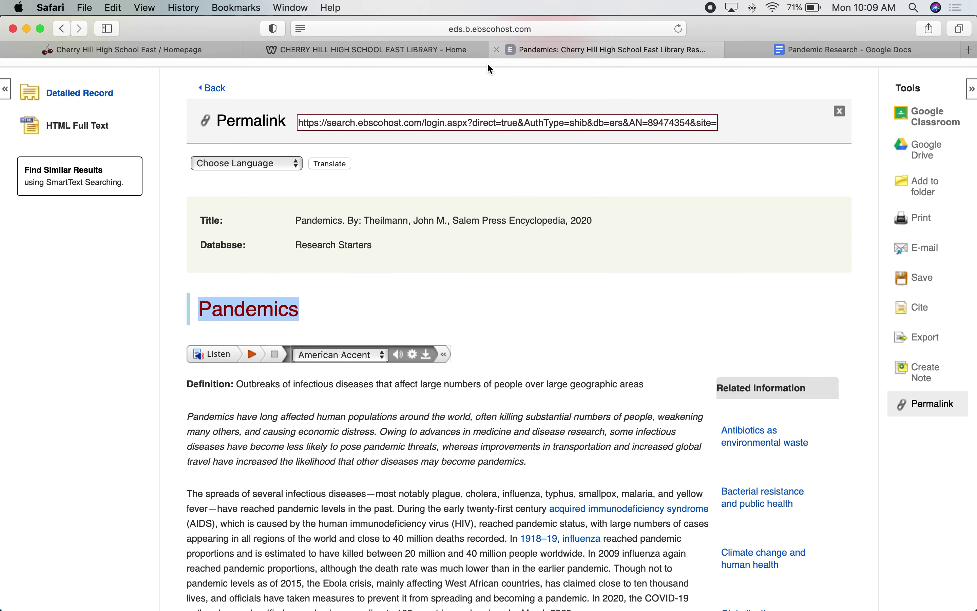
left_click(274, 265)
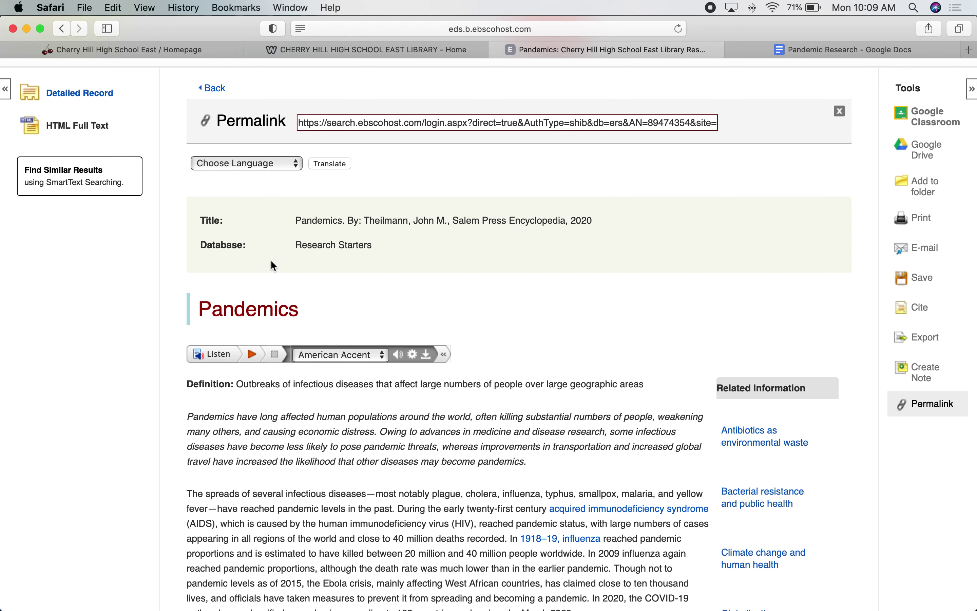
scroll(274, 266, "up", 5)
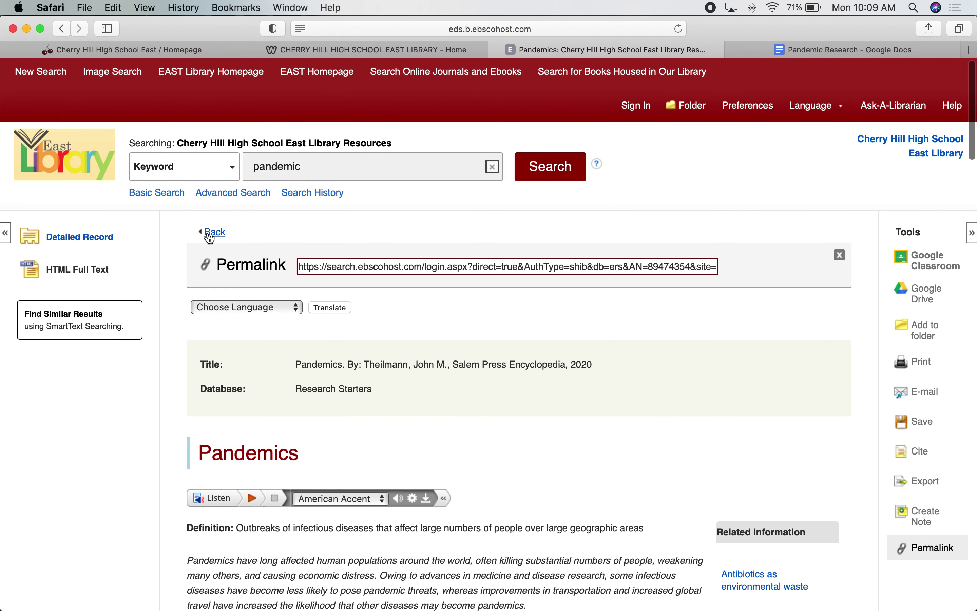
left_click(209, 233)
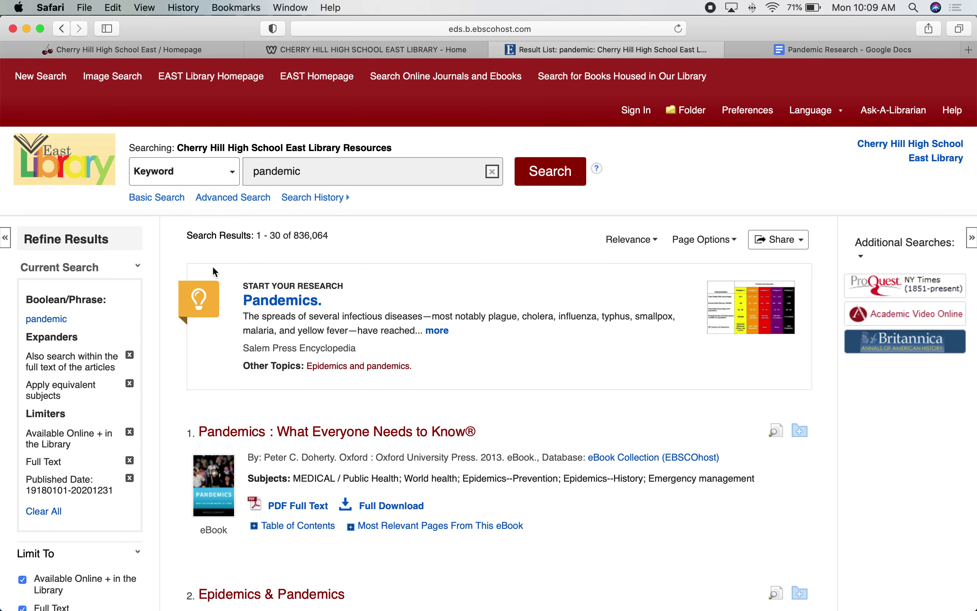
scroll(266, 421, "down", 5)
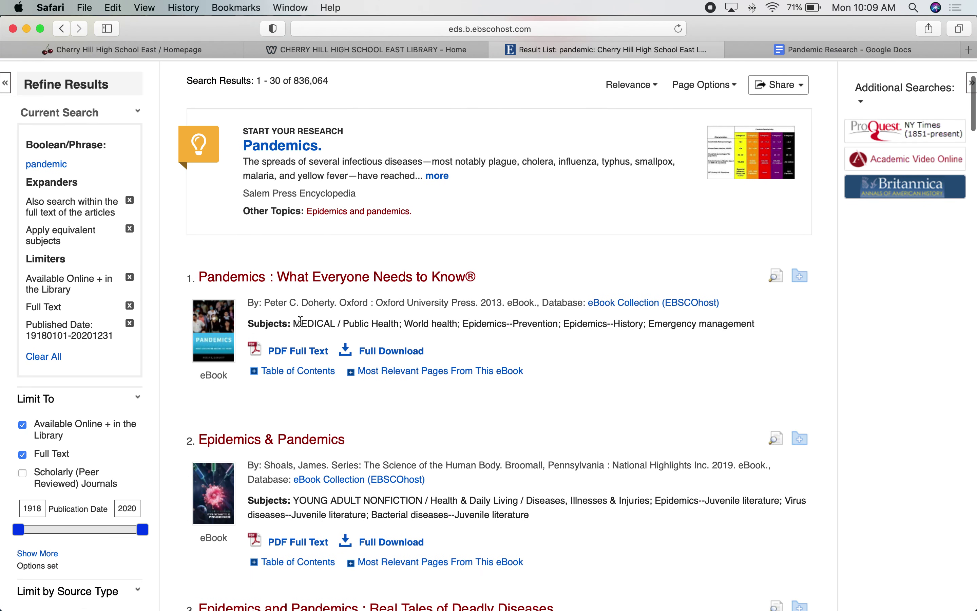
left_click(286, 279)
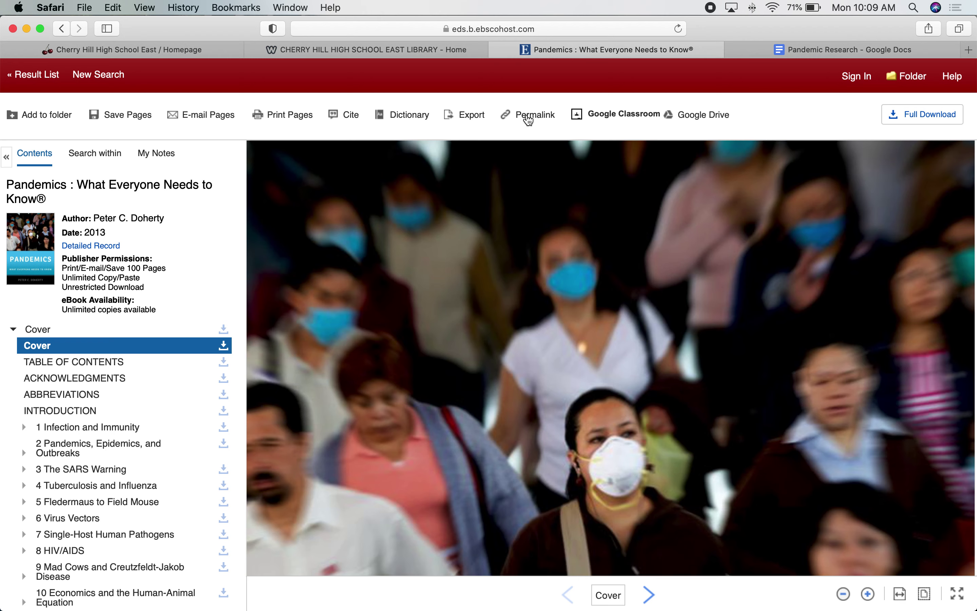
- Copy the eBook's permalink and paste it on its own line below the first link
left_click(541, 117)
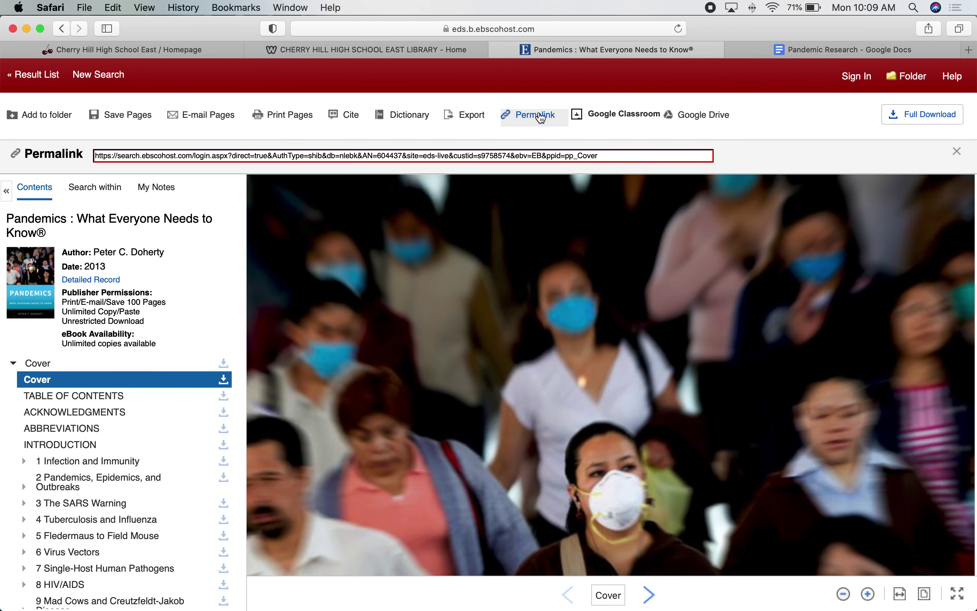
left_click(476, 154)
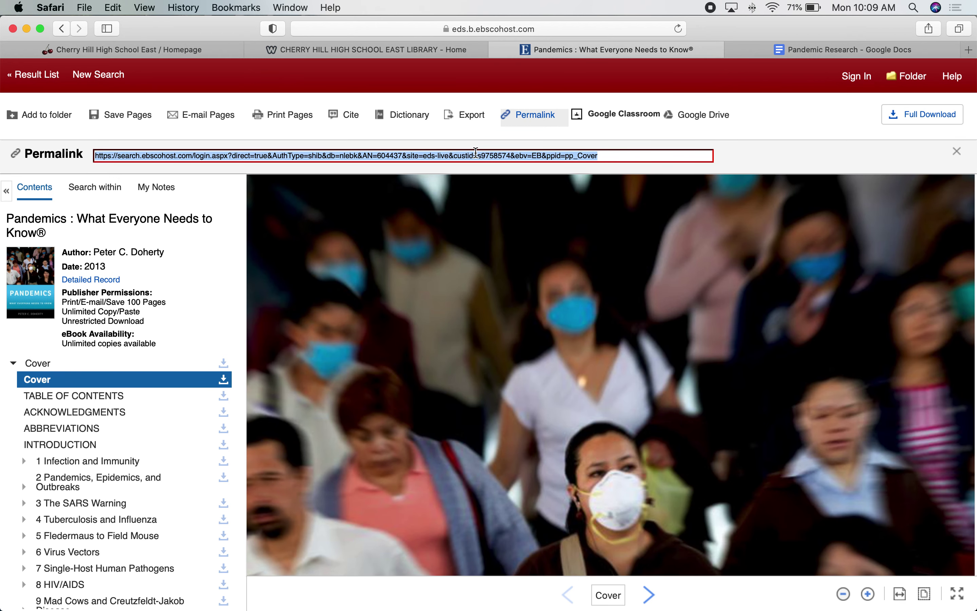
right_click(476, 153)
left_click(492, 206)
left_click(844, 49)
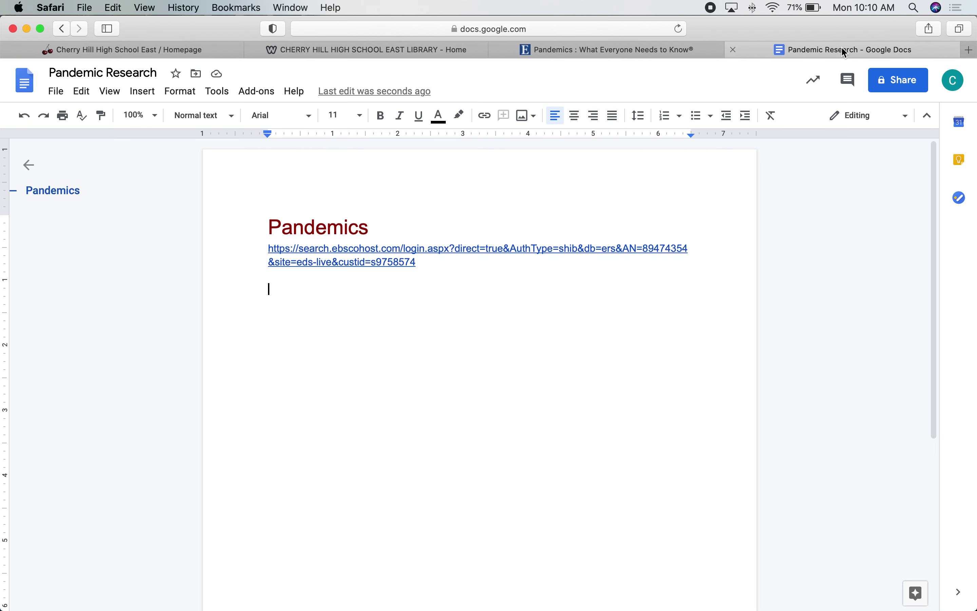
key("super+v")
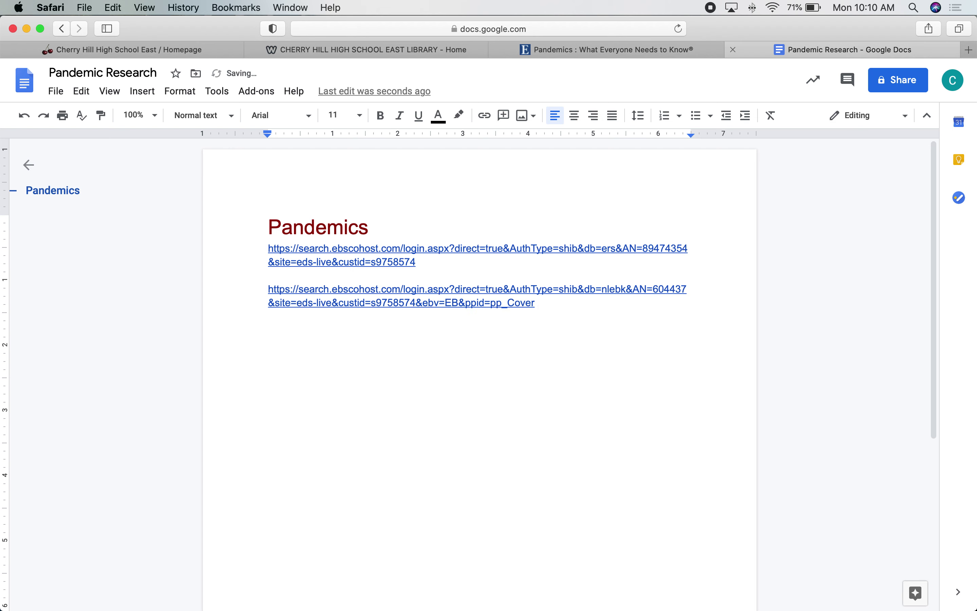
key("BackSpace")
key("super+Left")
key("Return")
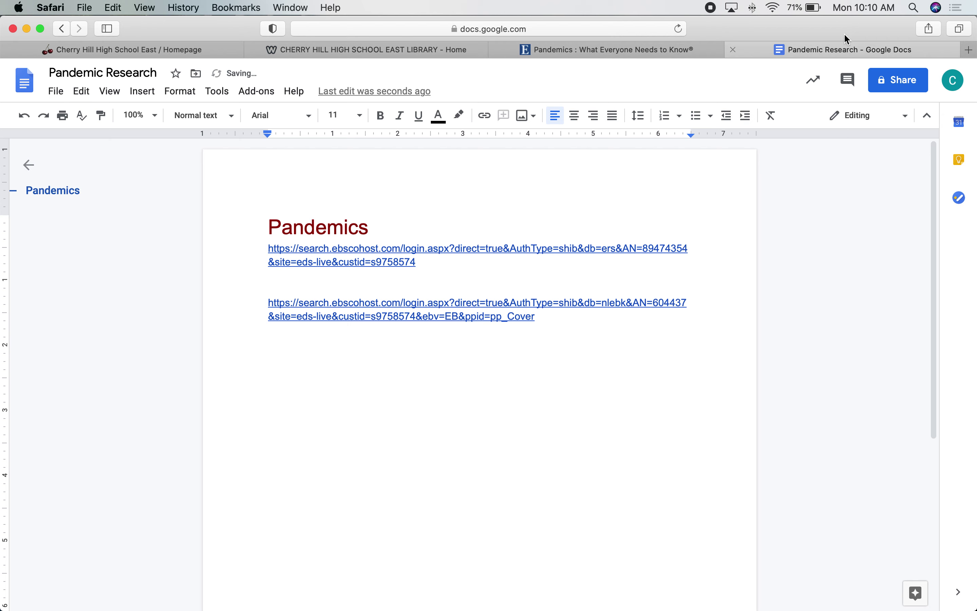
- Paste the title 'Pandemics : What Everyone Needs to Know' above the eBook permalink
left_click(599, 50)
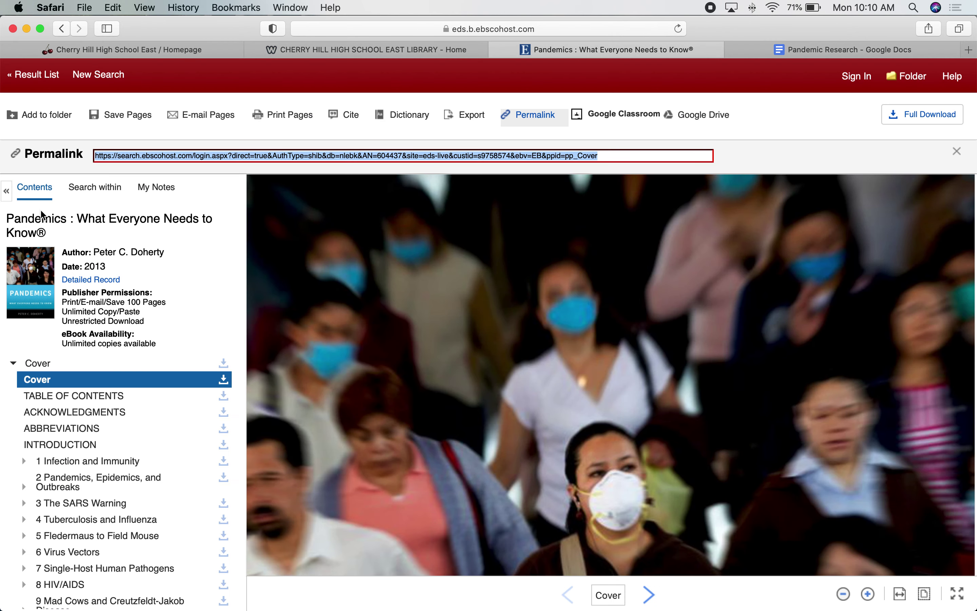
left_click(6, 221)
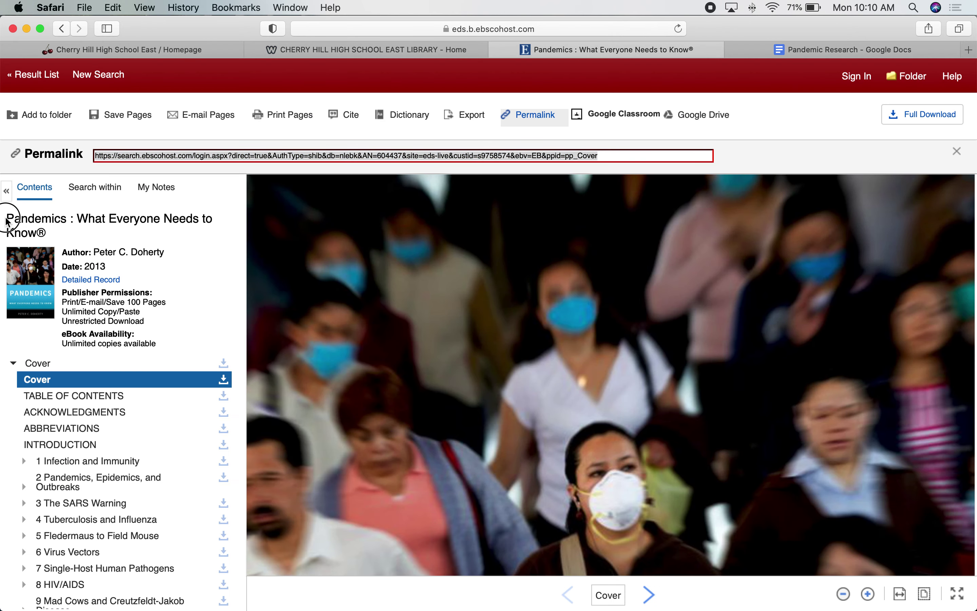
left_click_drag(6, 221, 39, 232)
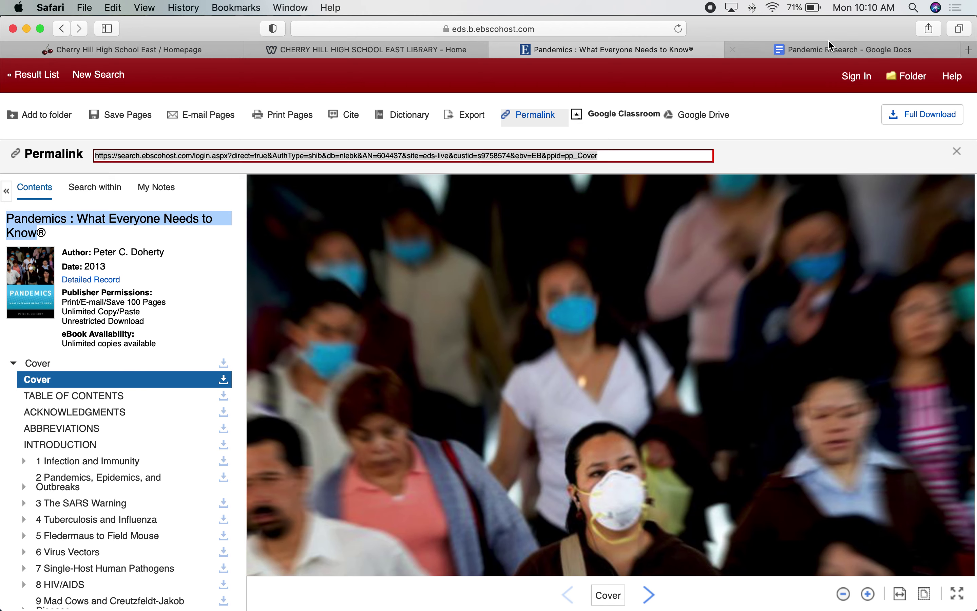
left_click(828, 51)
key("super+v")
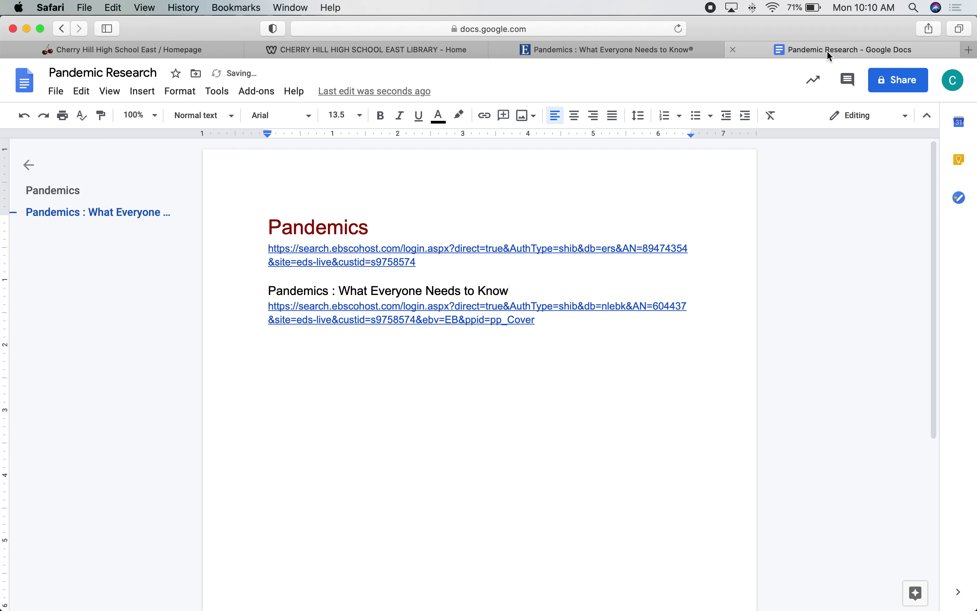
key("Return")
- Type 'eBook' on the line beneath the book title
type("eBook")
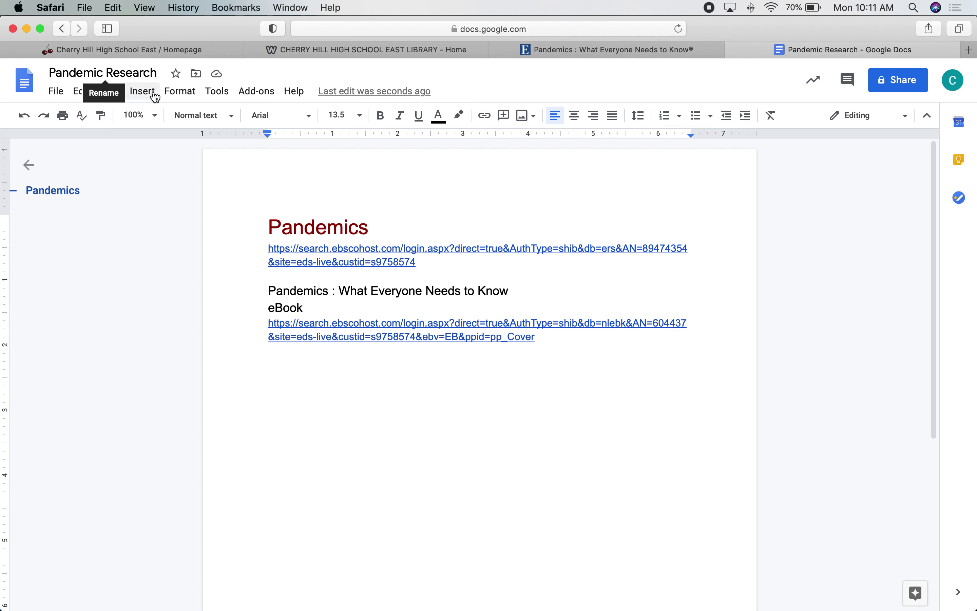
left_click(197, 75)
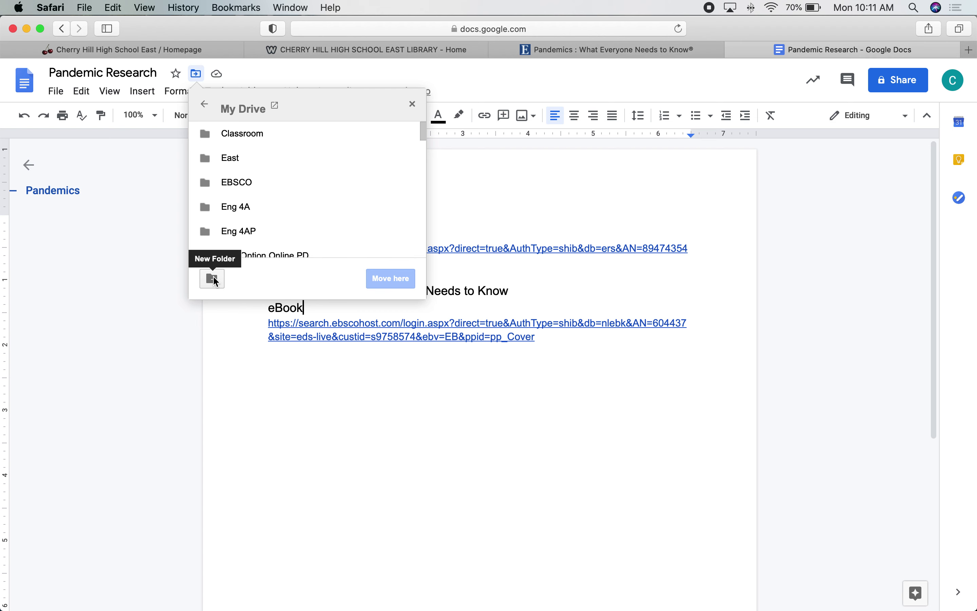
- Create a 'Research' folder in My Drive and move Pandemic Research into it
left_click(213, 278)
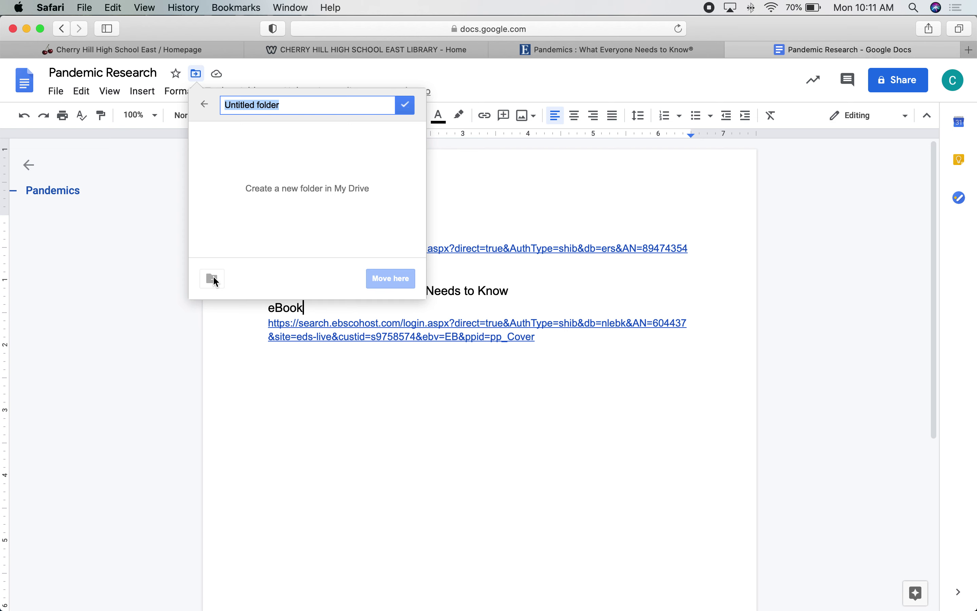
type("Resear")
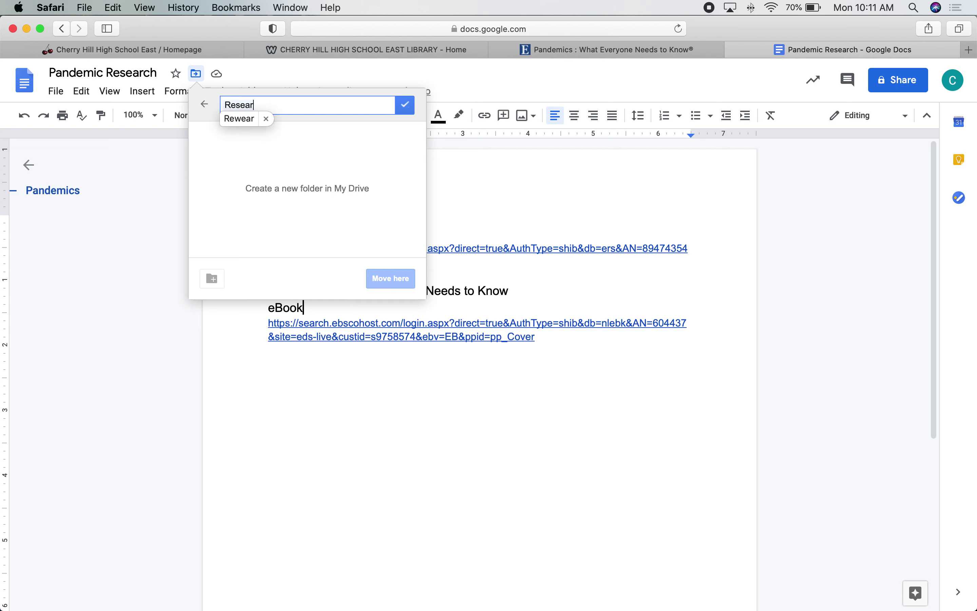
type("ch")
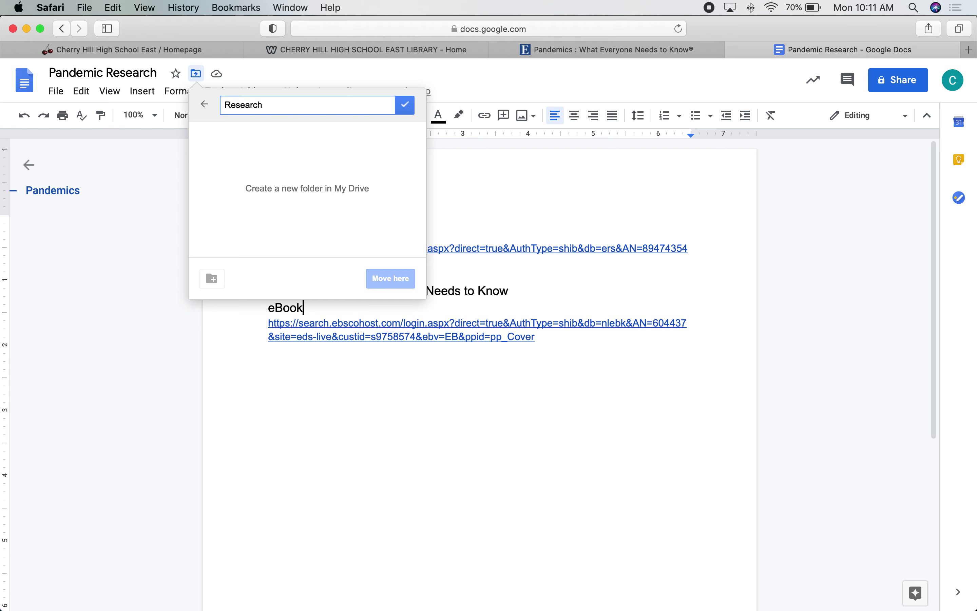
key("Return")
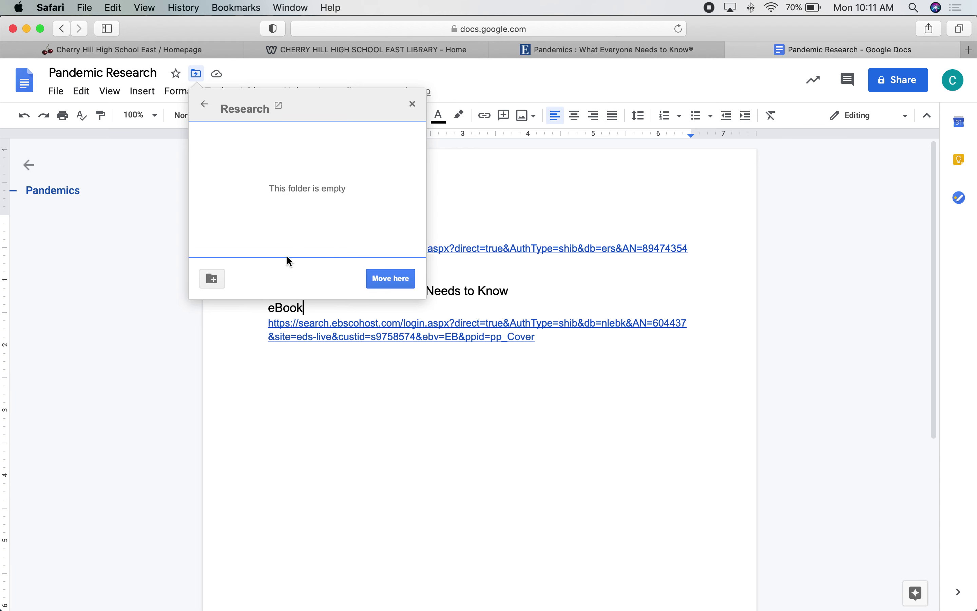
left_click(394, 282)
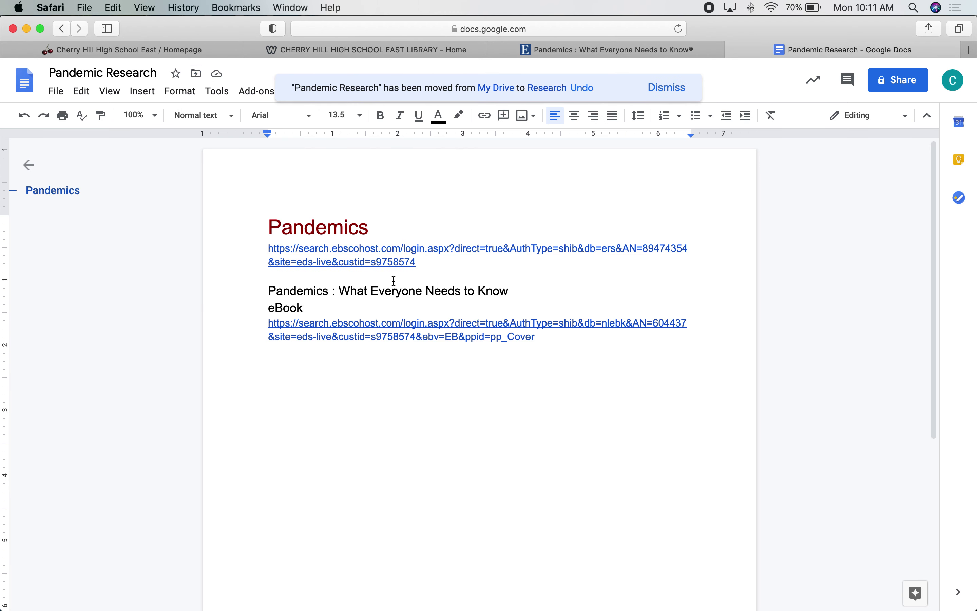